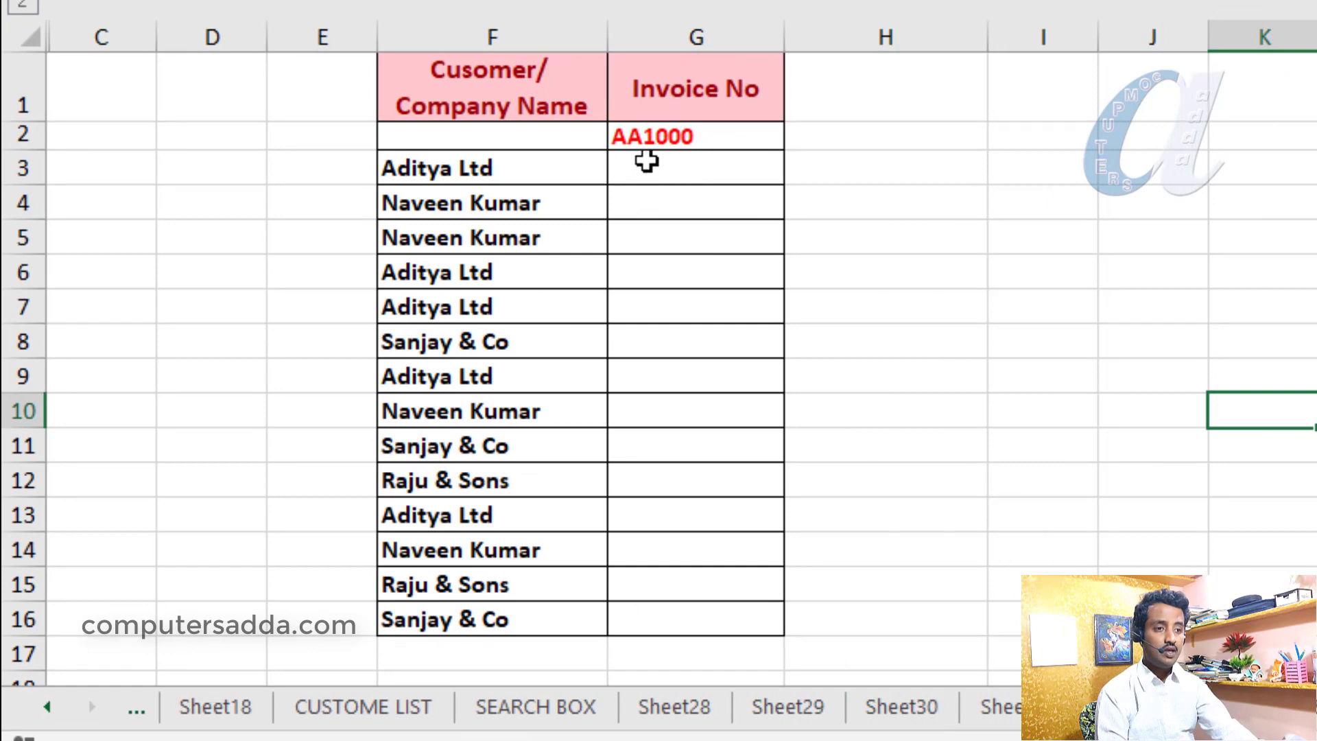
# Step: Examine the empty Invoice No cells, the Customers and Code table in A3:B6, and the company names in column F
pyautogui.moveTo(646, 173); pyautogui.dragTo(660, 616)
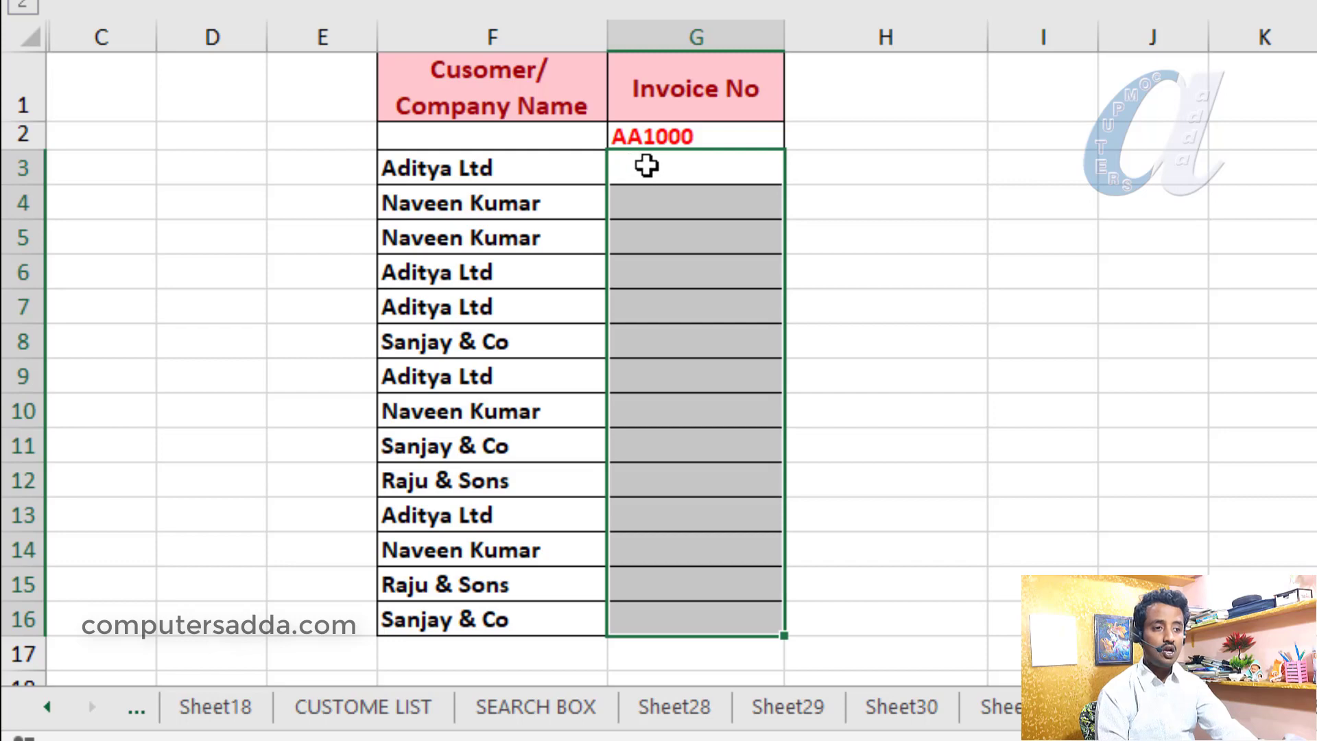
pyautogui.moveTo(649, 174); pyautogui.dragTo(657, 621)
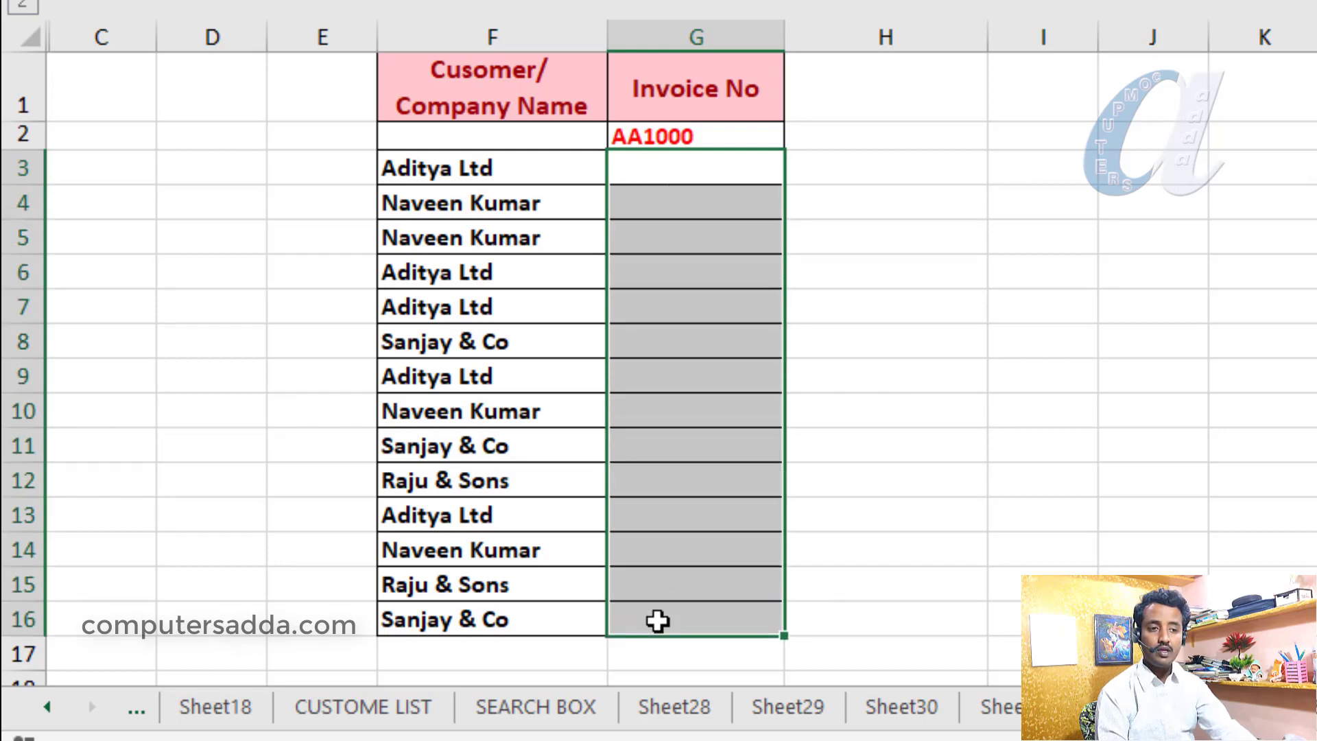
pyautogui.click(1152, 271)
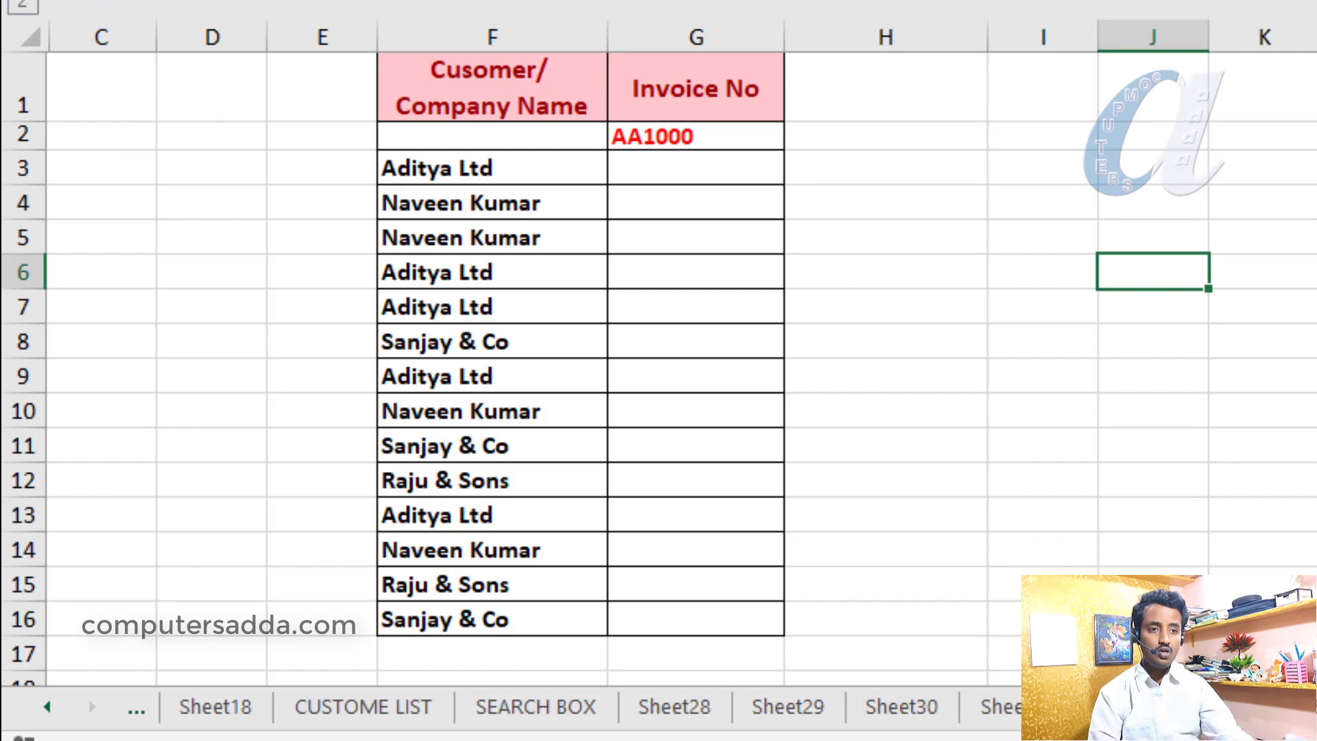
pyautogui.hscroll(-2, 99, 140)
pyautogui.moveTo(100, 171); pyautogui.dragTo(108, 278)
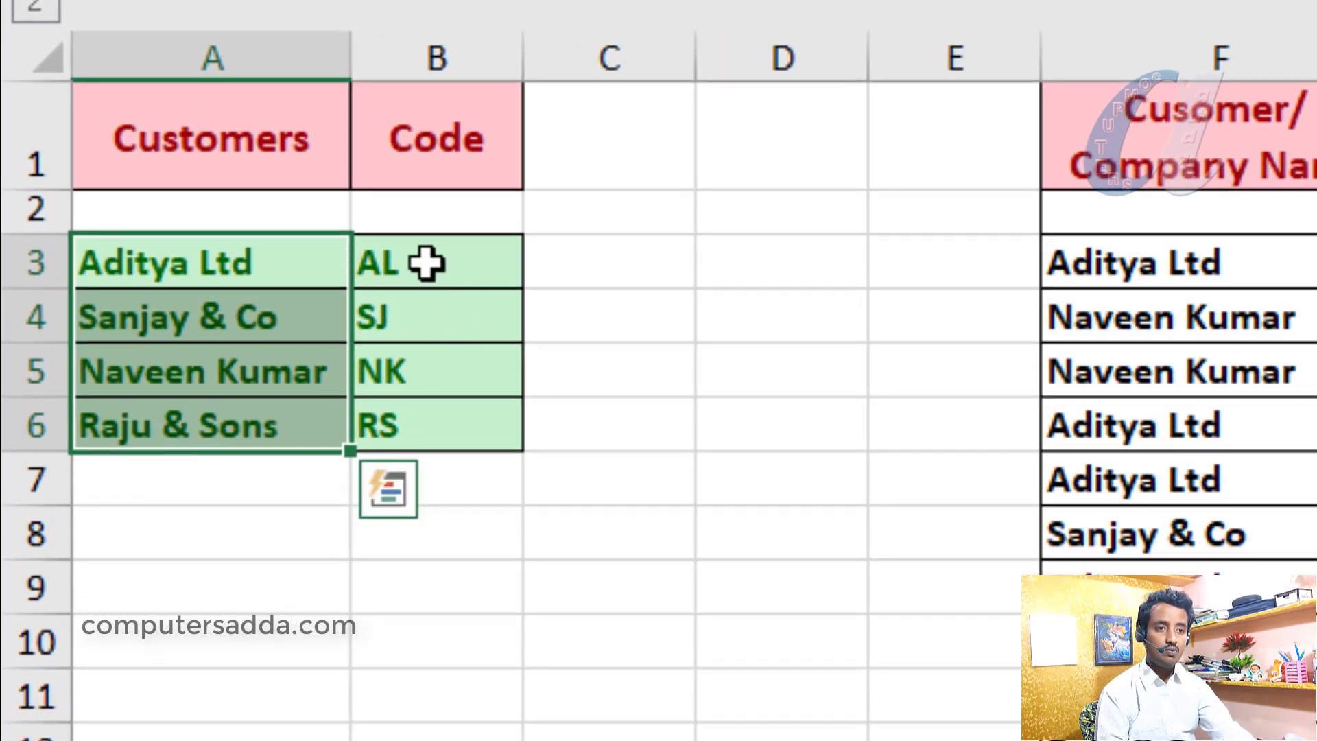
pyautogui.moveTo(426, 267); pyautogui.dragTo(425, 420)
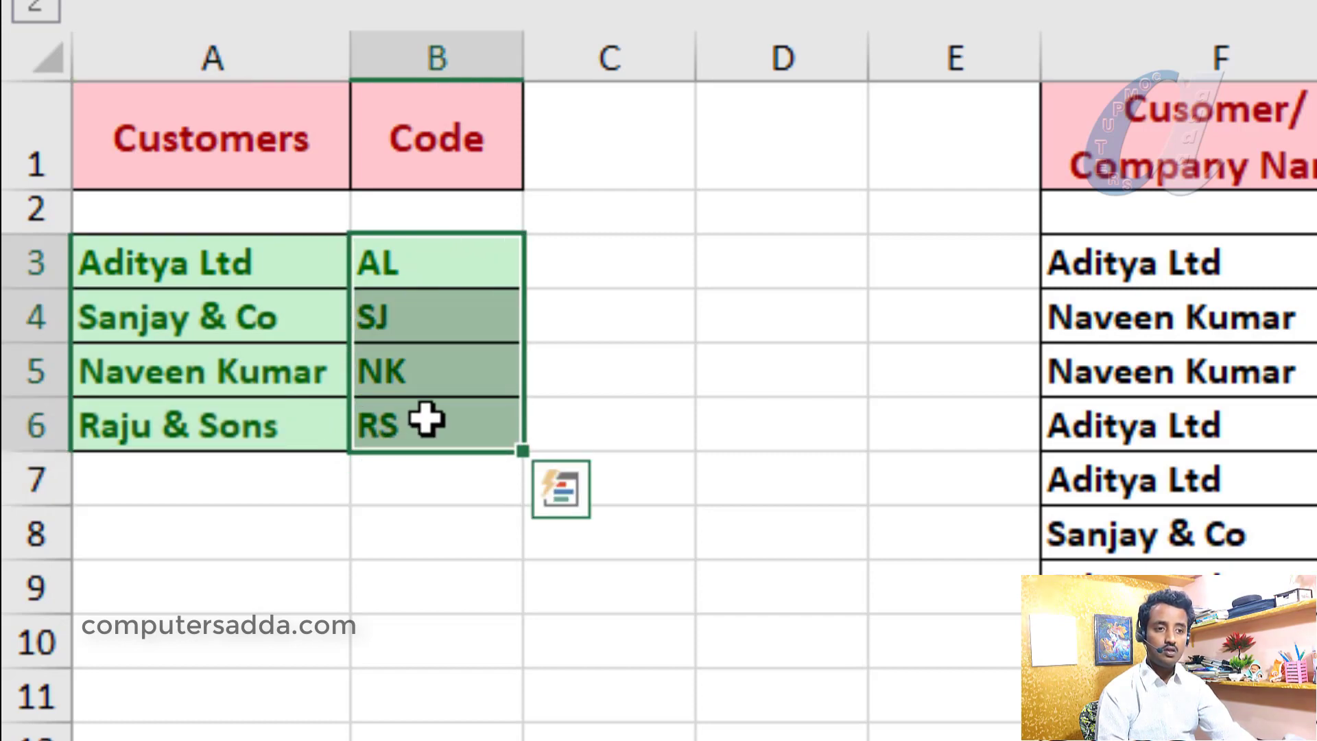
pyautogui.moveTo(142, 265); pyautogui.dragTo(401, 561)
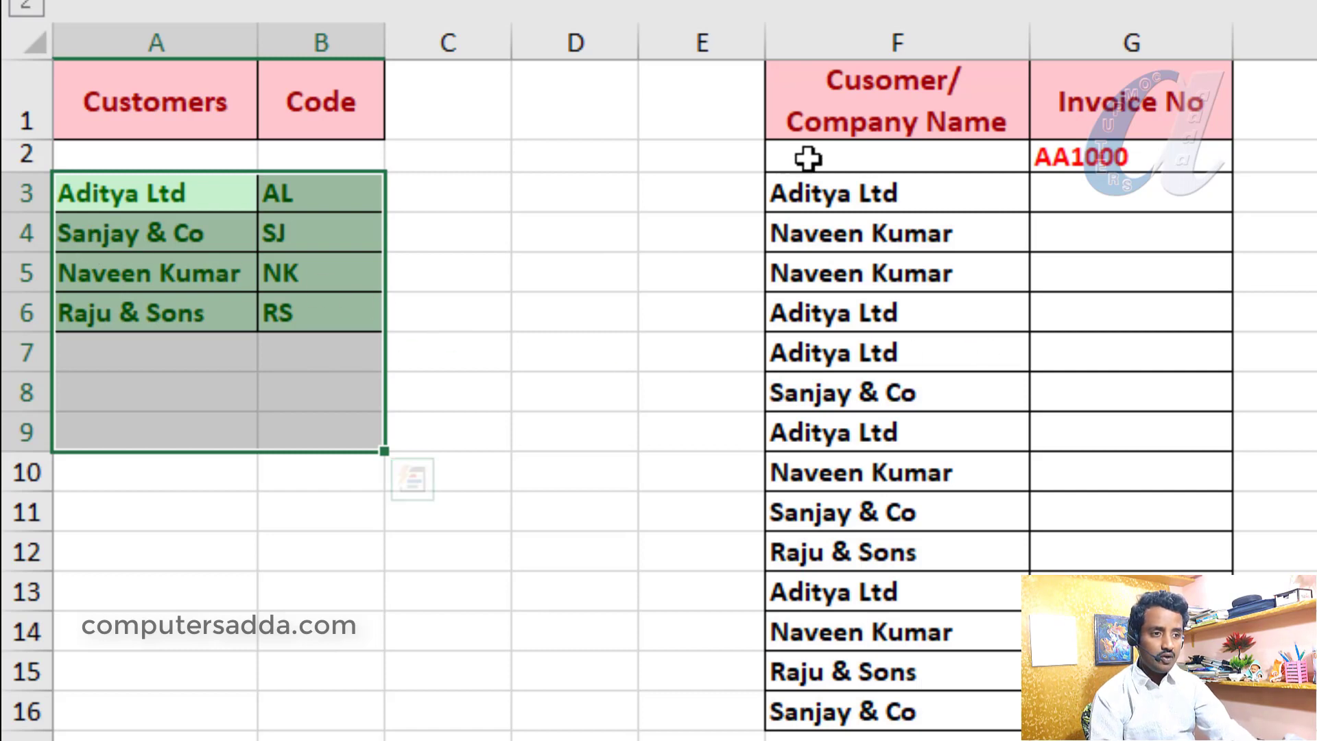
pyautogui.moveTo(847, 205); pyautogui.dragTo(817, 712)
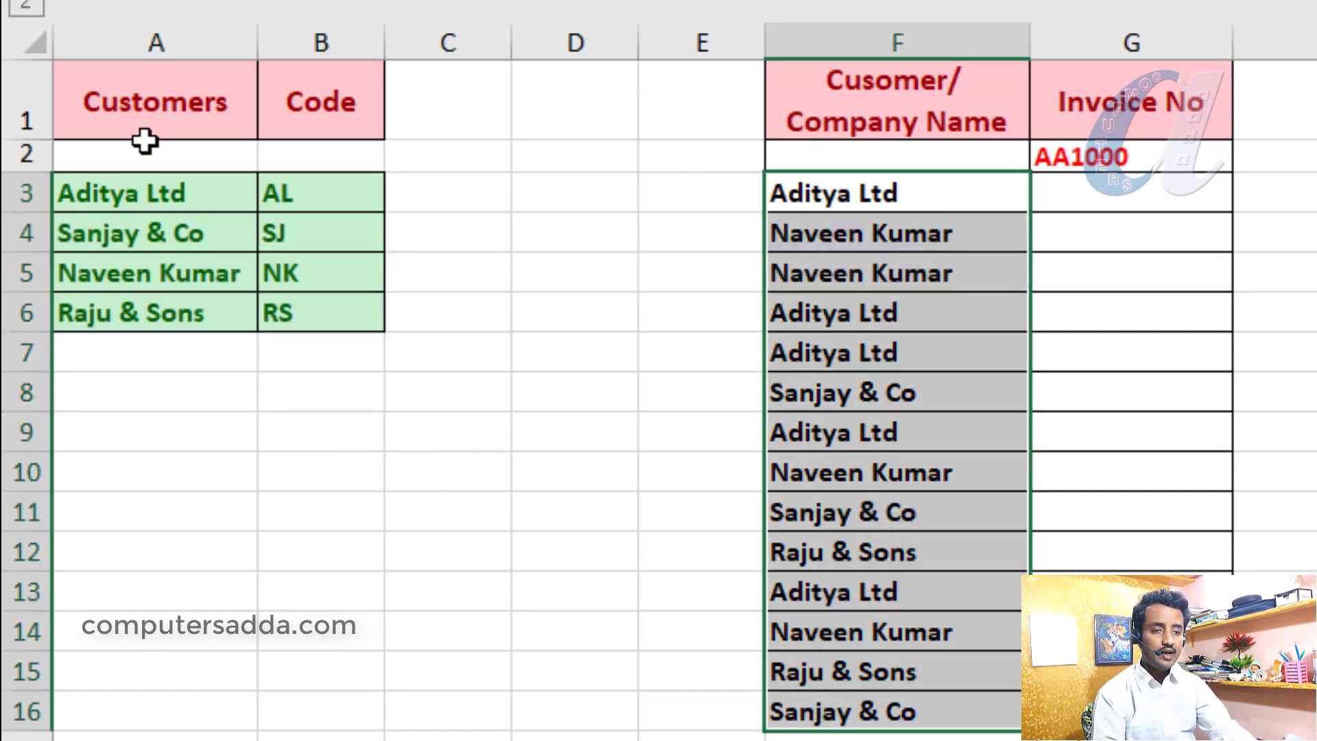
pyautogui.moveTo(113, 195); pyautogui.dragTo(323, 319)
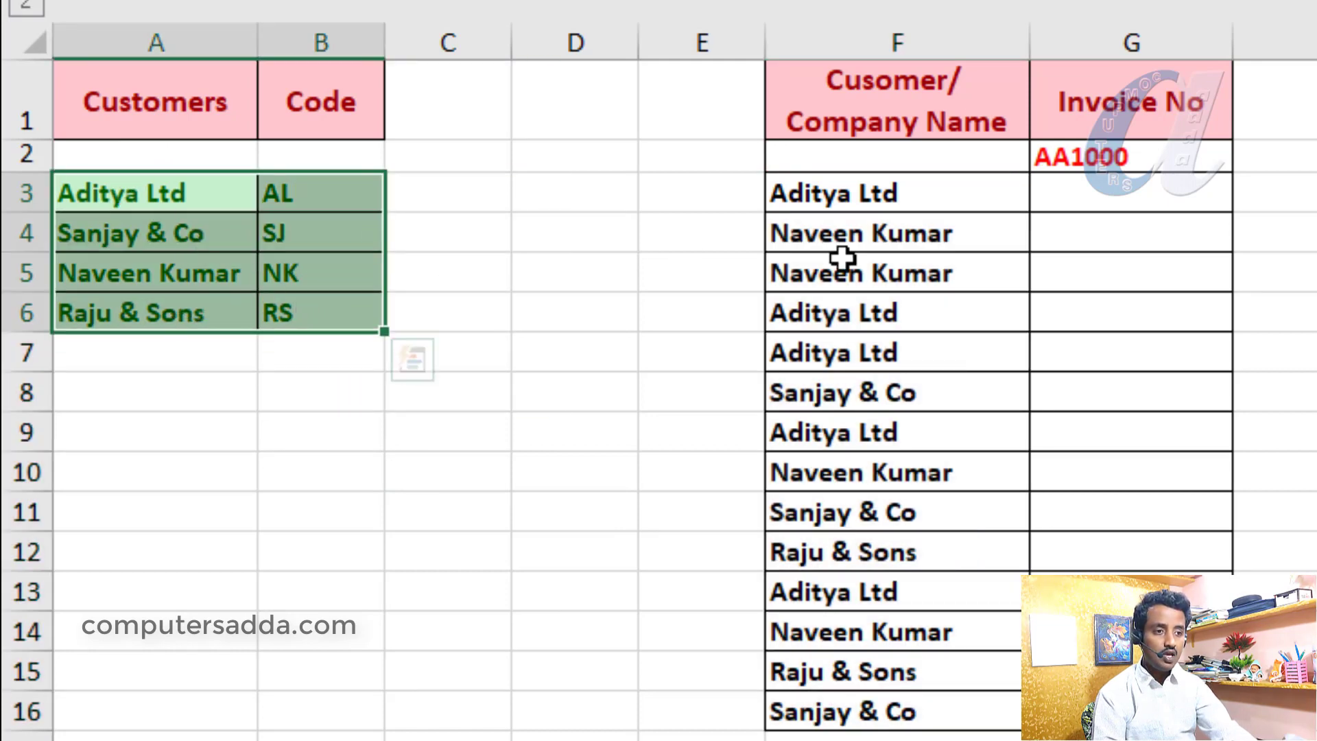
pyautogui.click(89, 199)
pyautogui.click(321, 200)
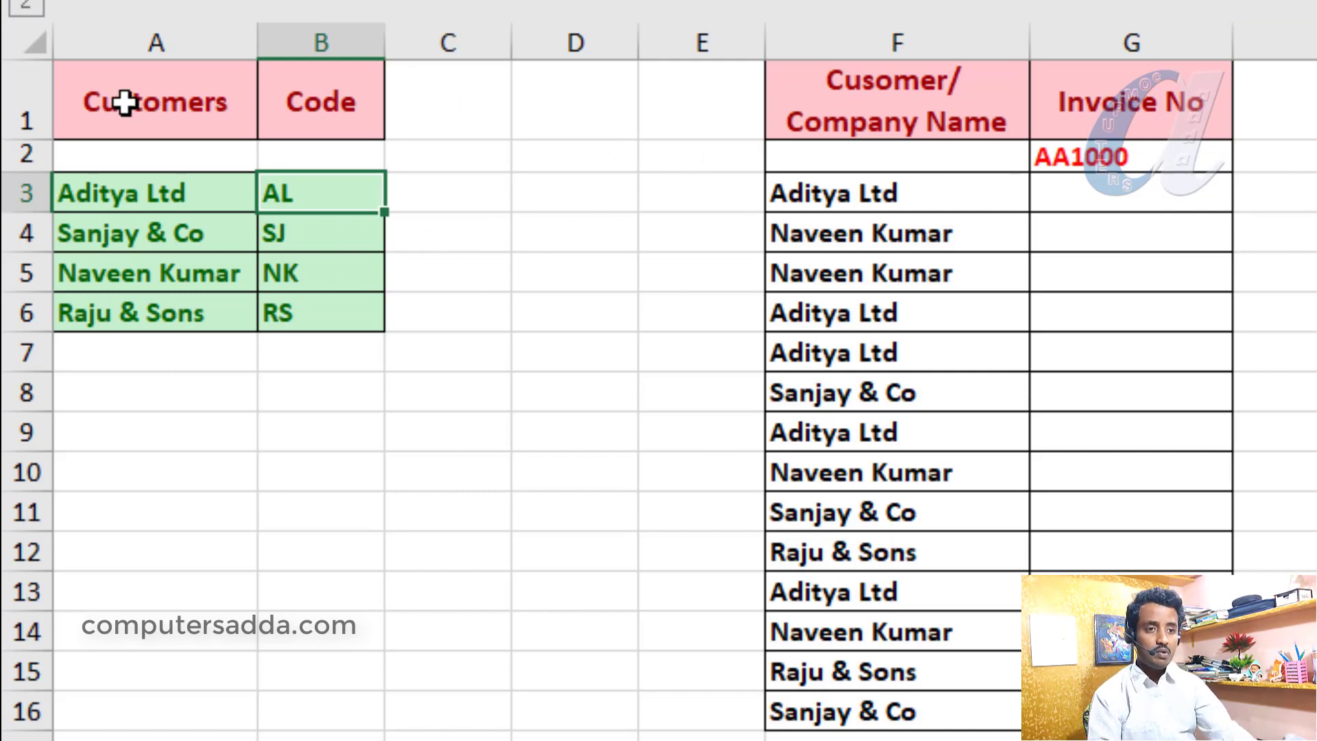
pyautogui.moveTo(118, 195); pyautogui.dragTo(316, 314)
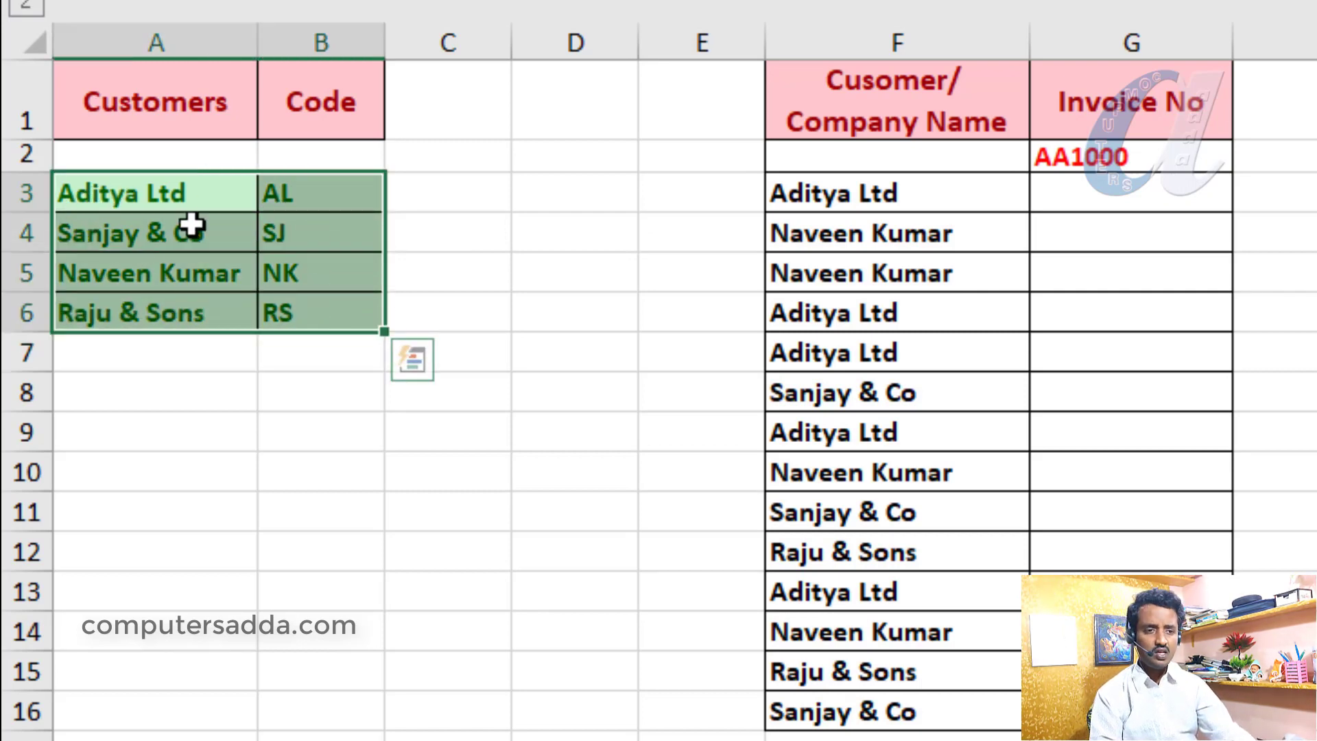
# Step: Name the range A3:B6 "customers" and reselect it to check the name
pyautogui.click(89, 192)
pyautogui.moveTo(189, 213)
pyautogui.mouseDown()
pyautogui.moveTo(376, 291)
pyautogui.moveTo(296, 331)
pyautogui.mouseUp()
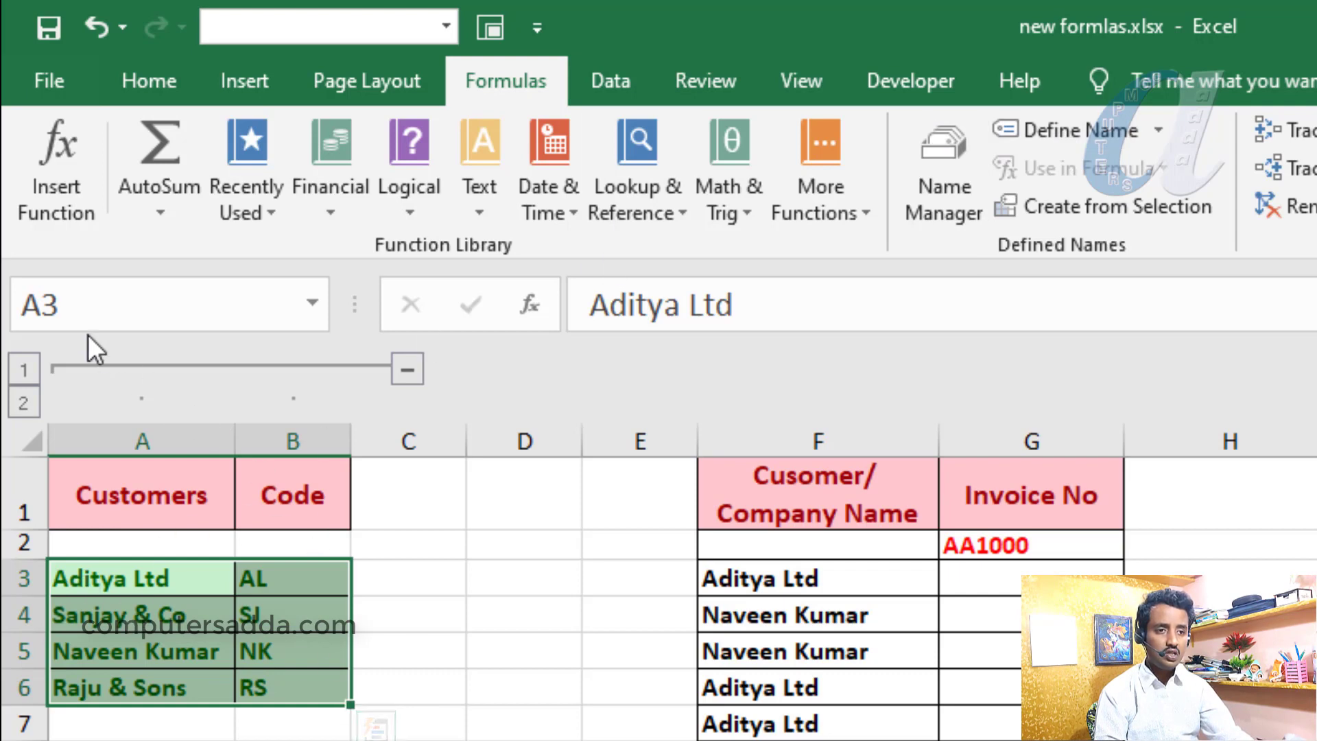
pyautogui.click(79, 302)
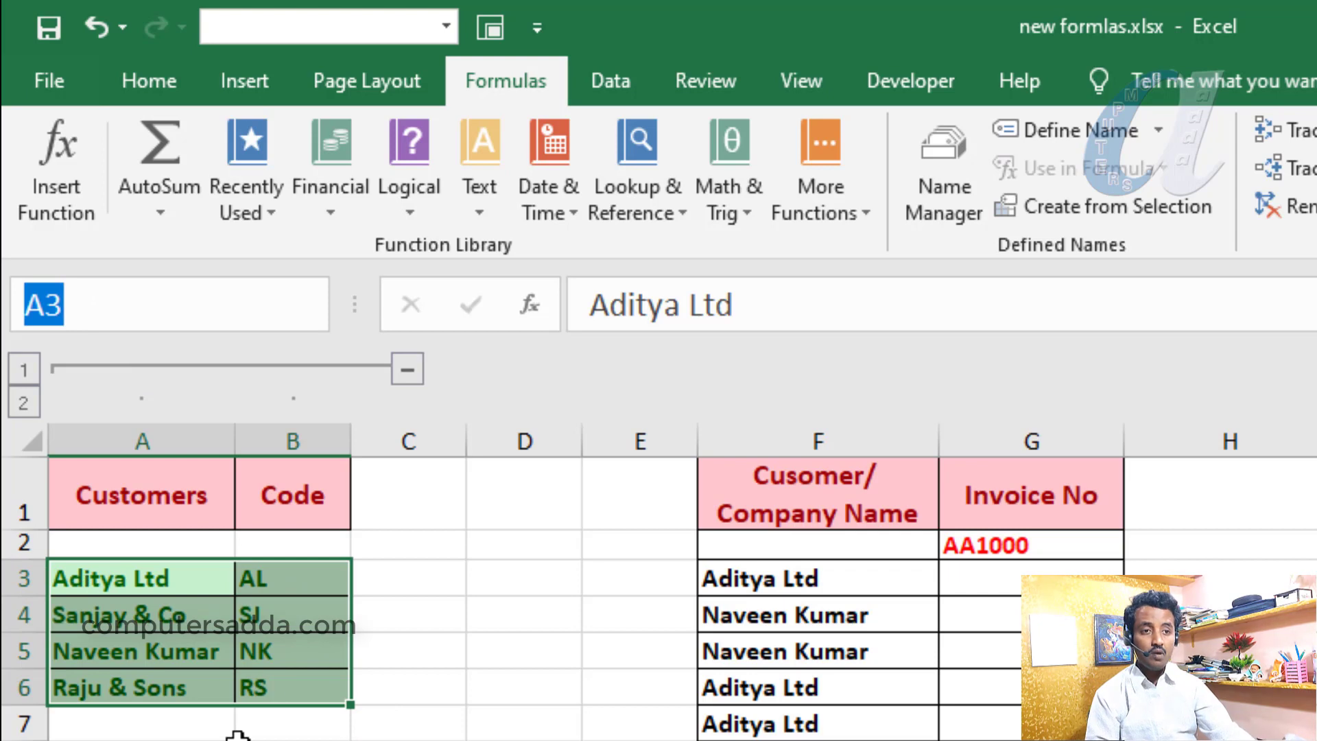
pyautogui.write('customers')
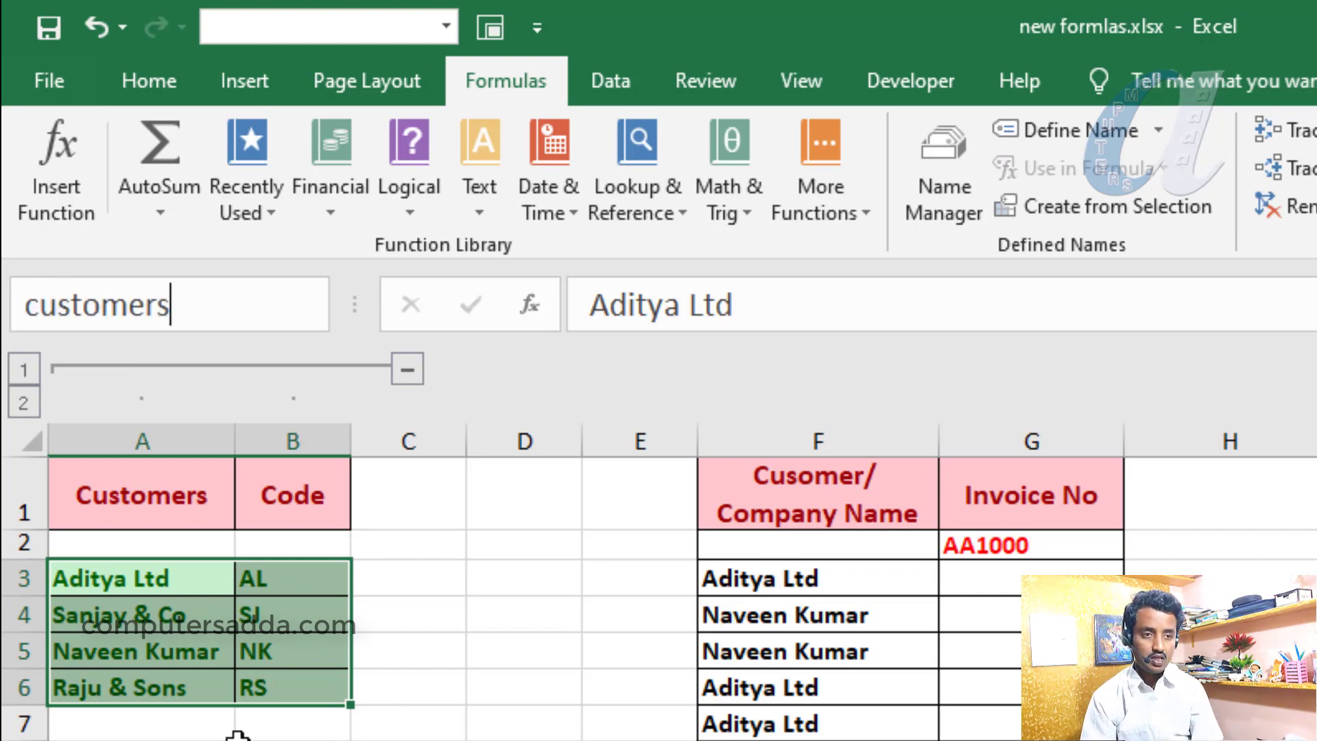
pyautogui.press('Return')
pyautogui.click(148, 740)
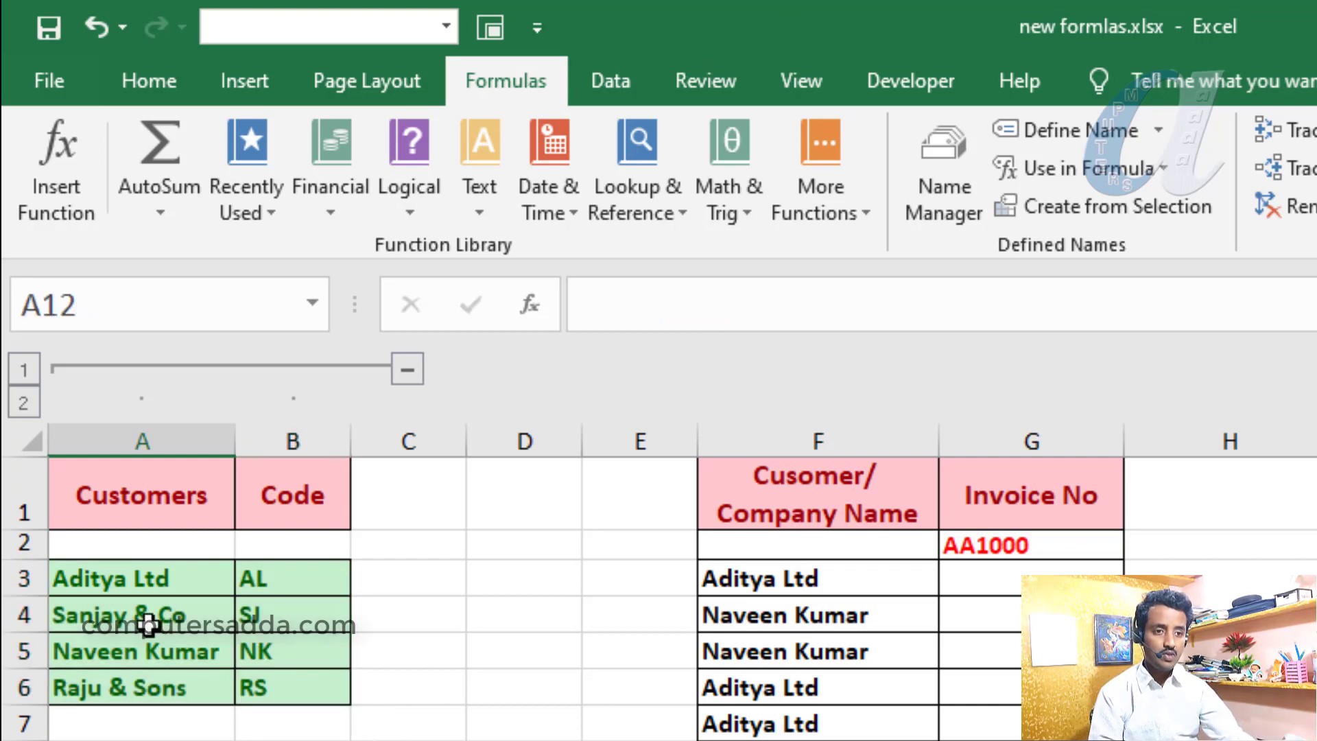
pyautogui.moveTo(94, 578); pyautogui.dragTo(303, 692)
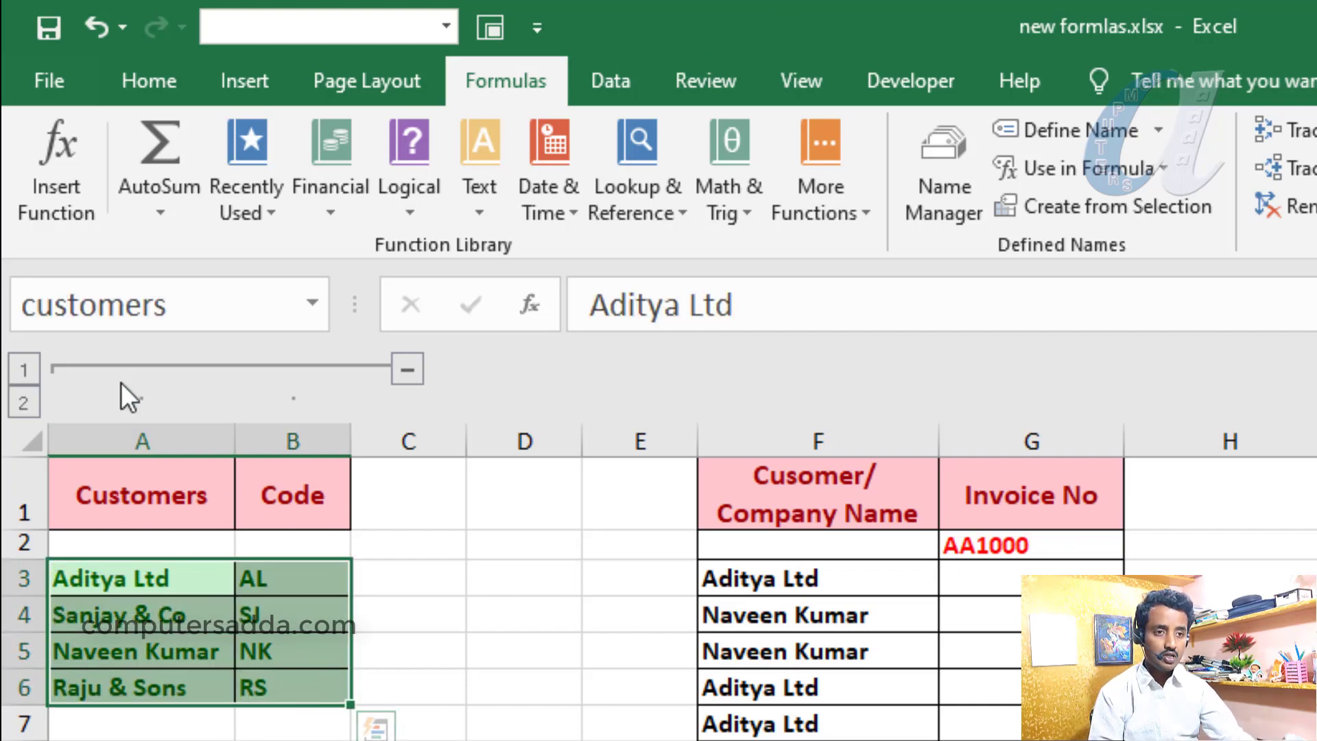
pyautogui.click(377, 717)
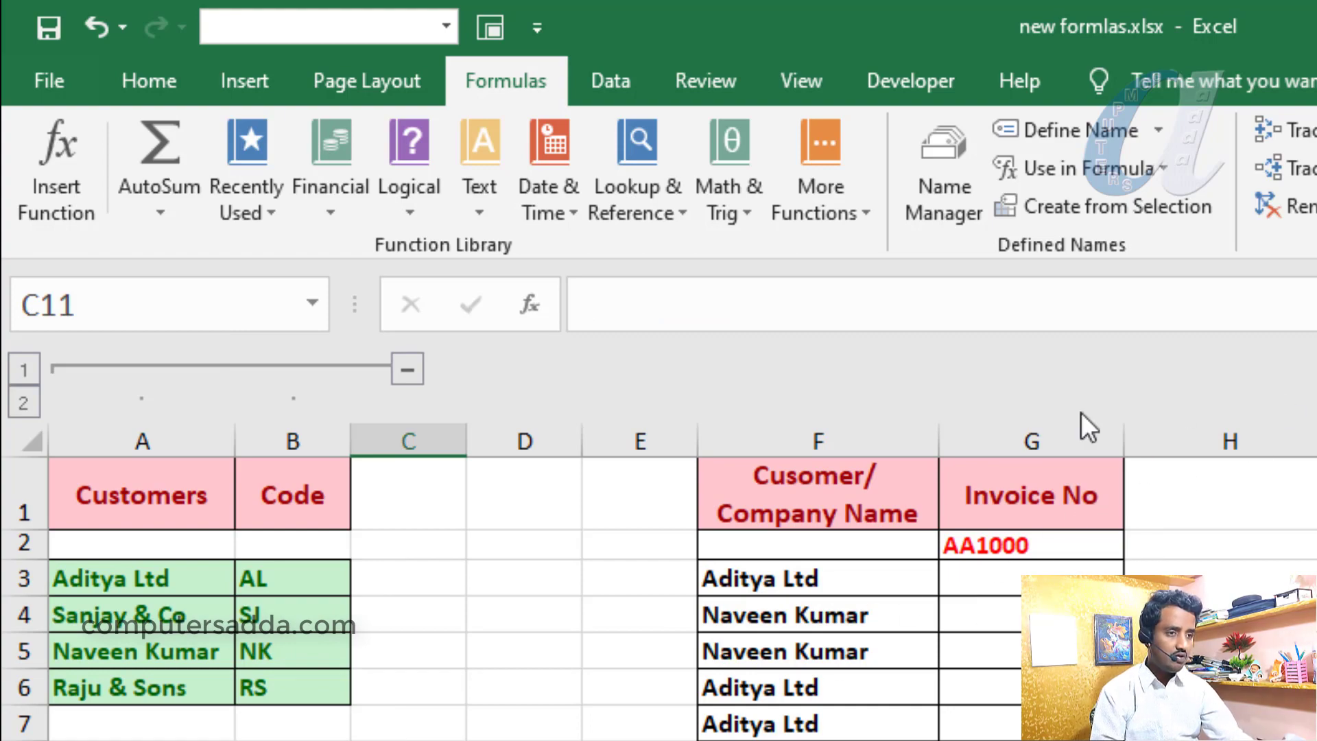
# Step: Enter =VLOOKUP(F3,customers,2) in G3 to fetch the customer code for the company in F3
pyautogui.click(993, 586)
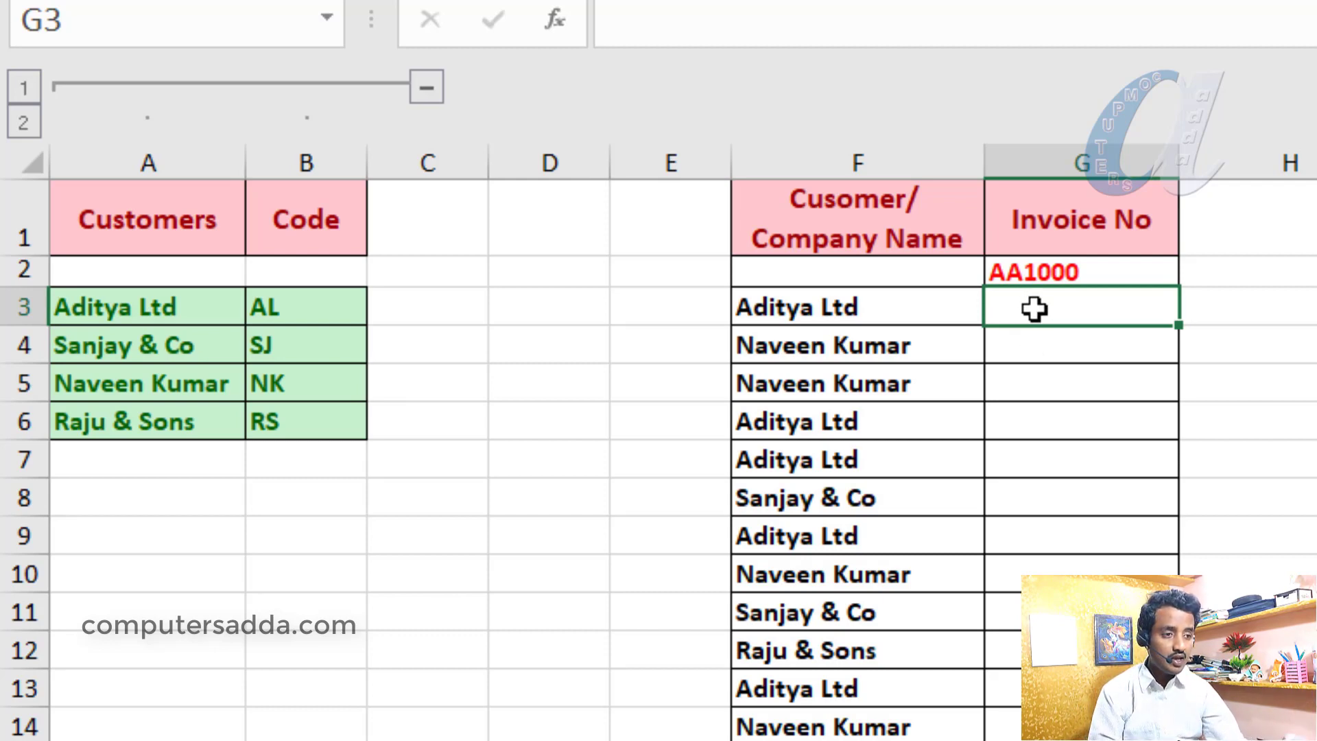
pyautogui.moveTo(1034, 309); pyautogui.dragTo(1034, 737)
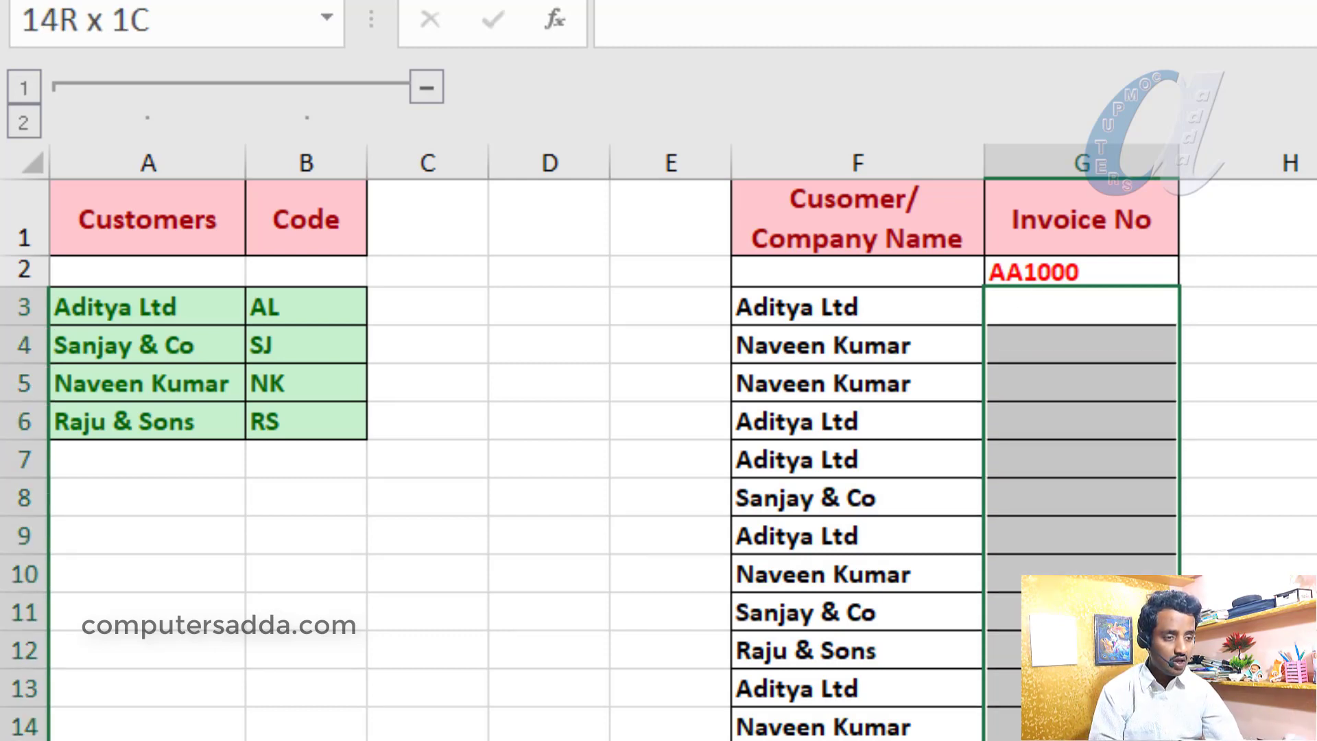
pyautogui.click(1035, 306)
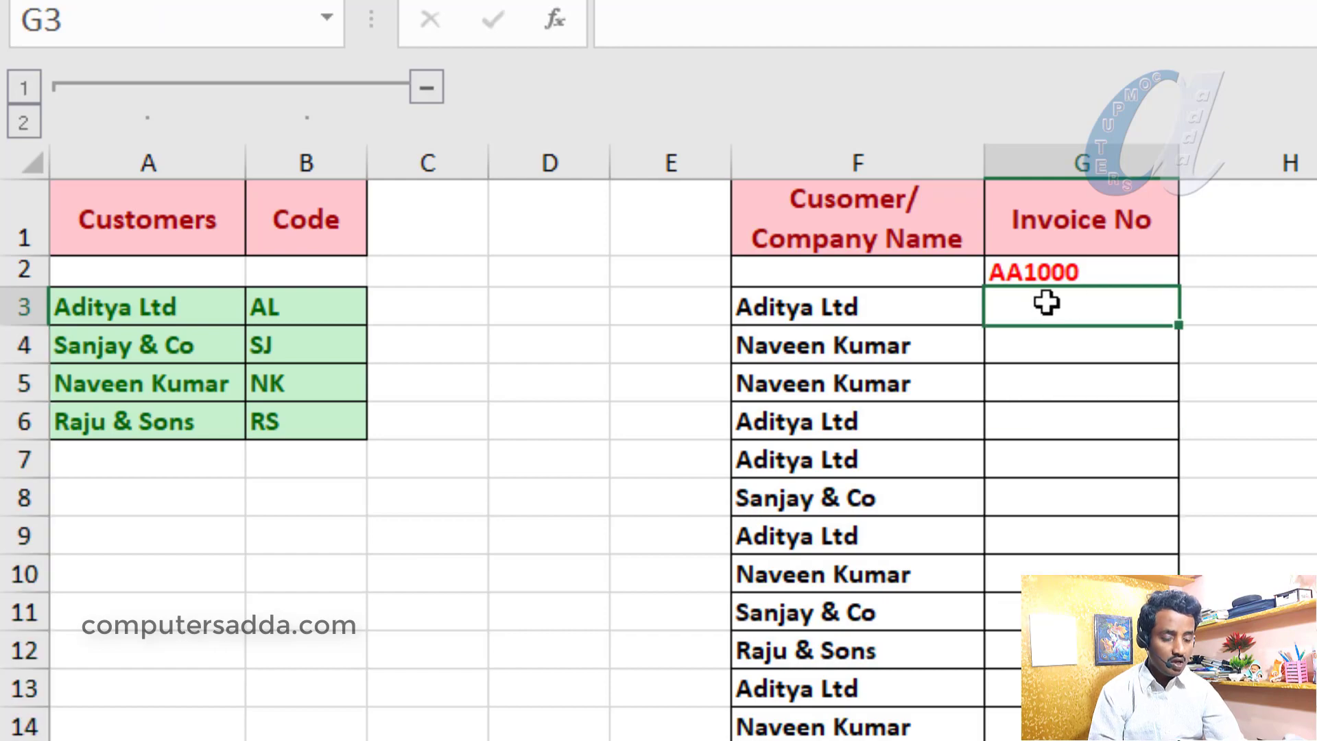
pyautogui.write('=')
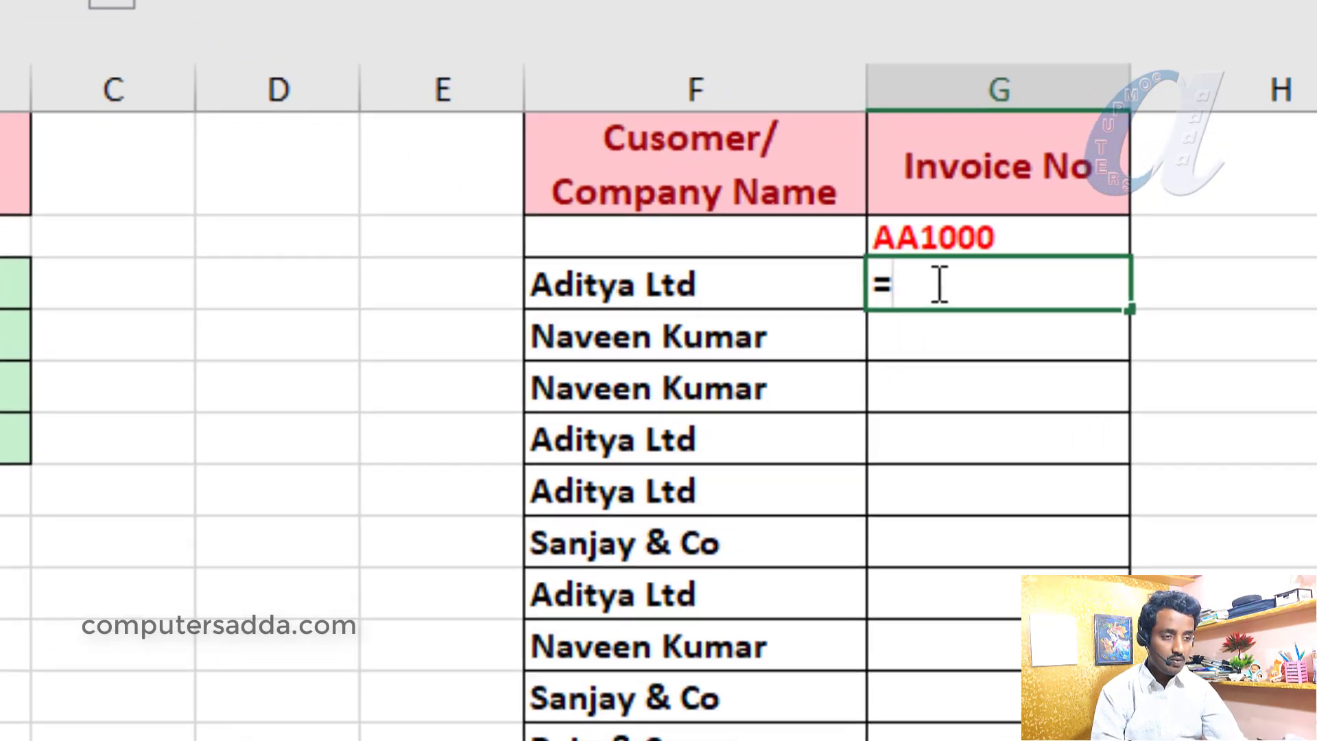
pyautogui.write('vlo')
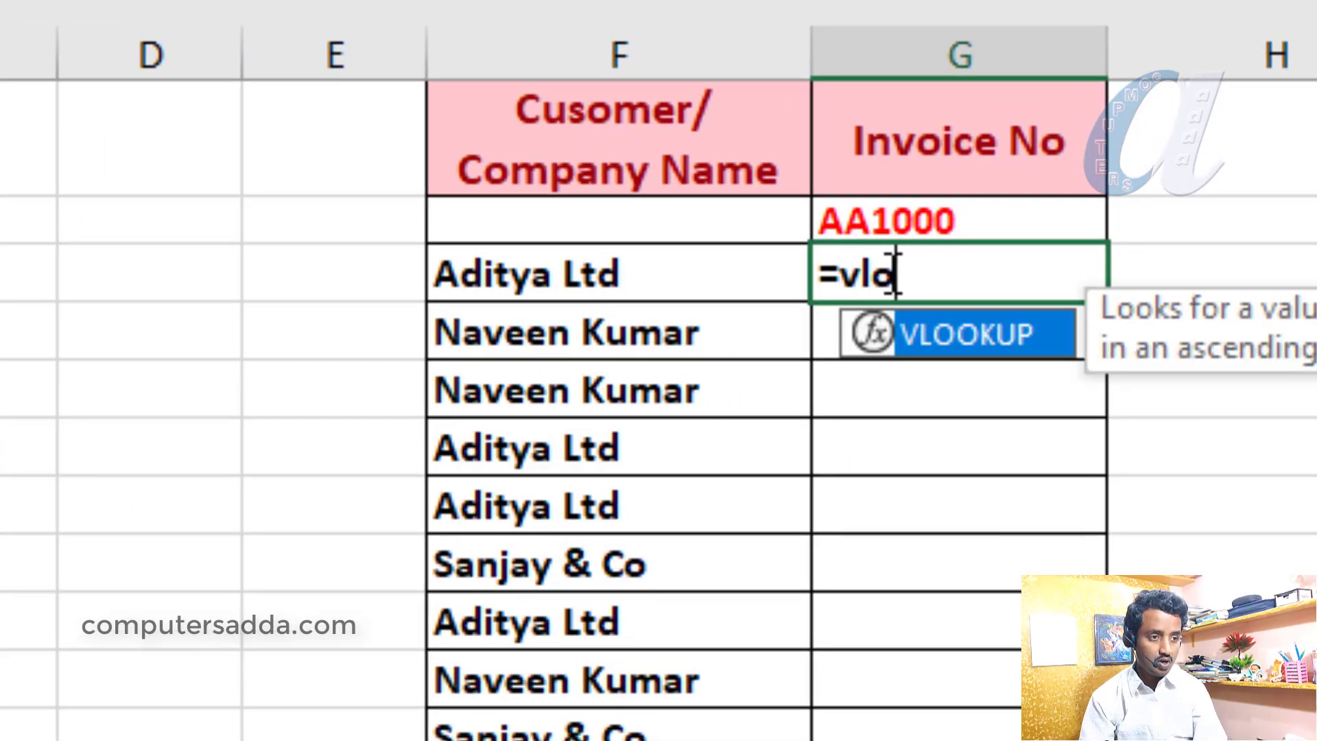
pyautogui.press('Tab')
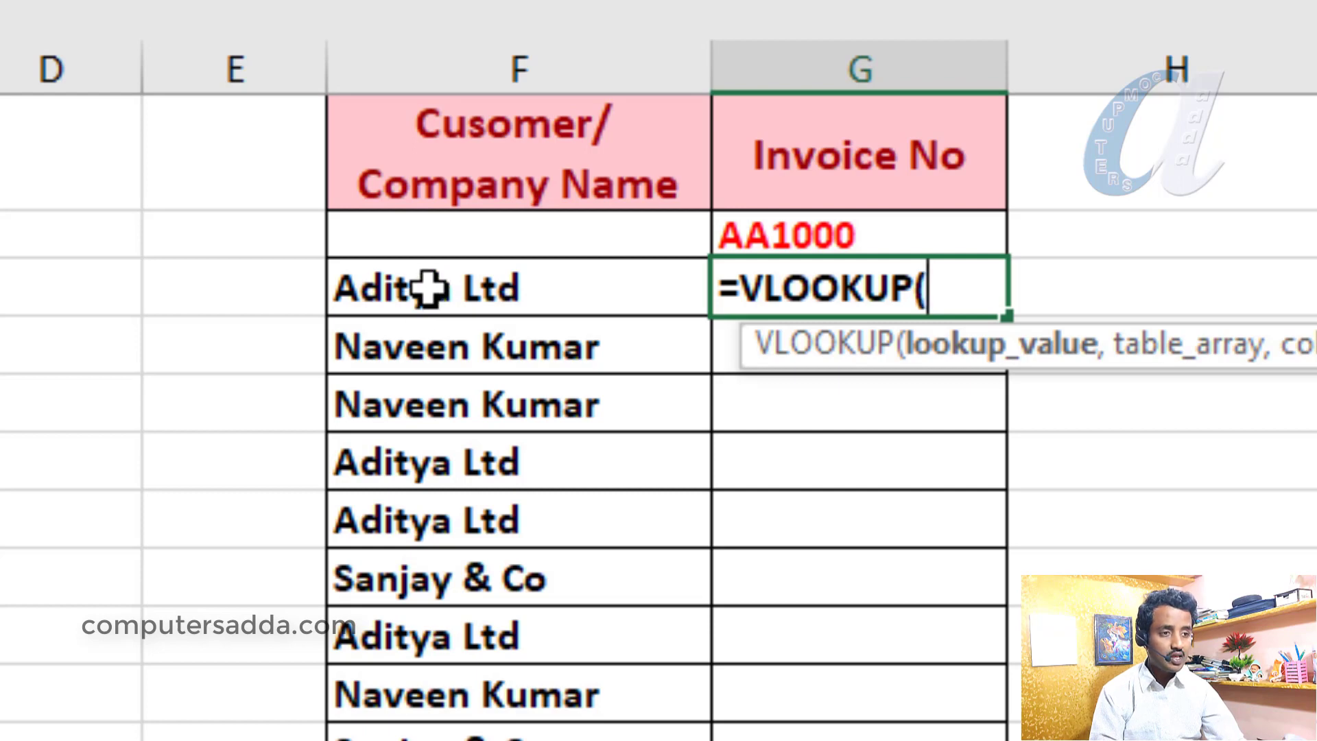
pyautogui.click(429, 288)
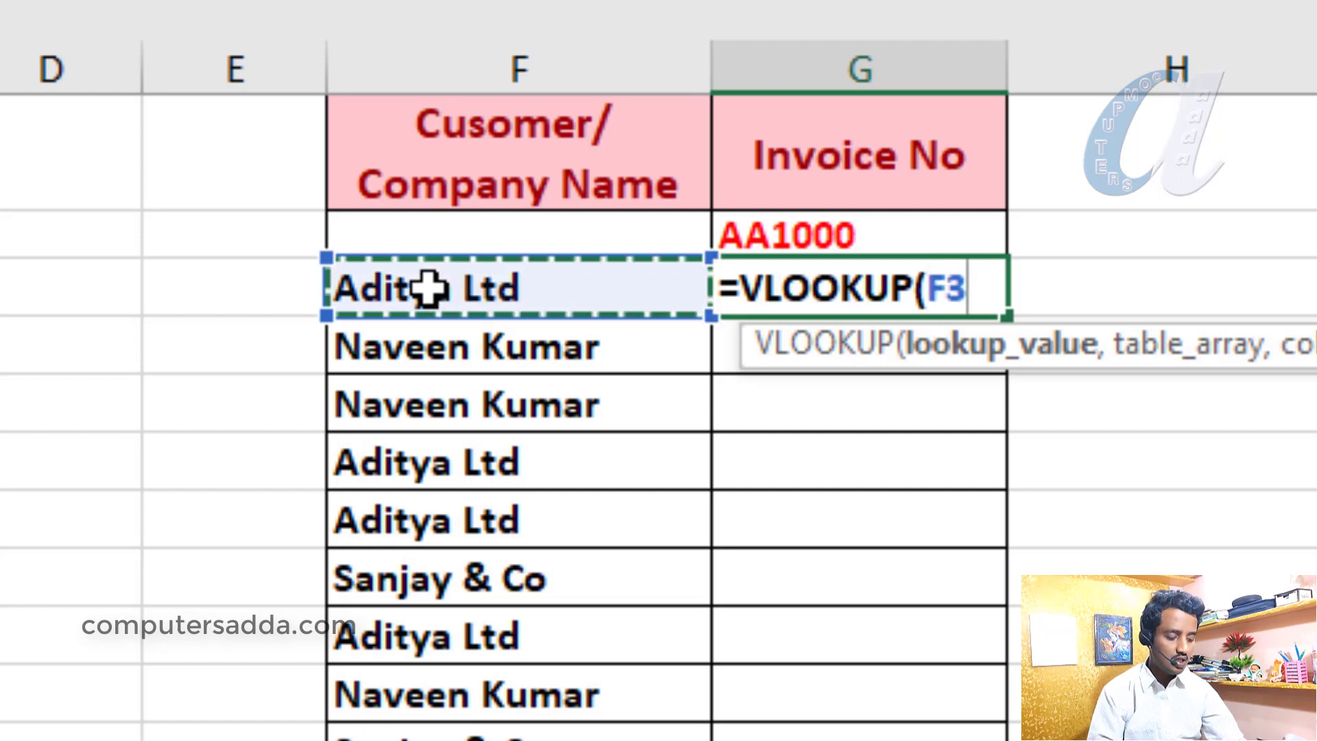
pyautogui.write(',')
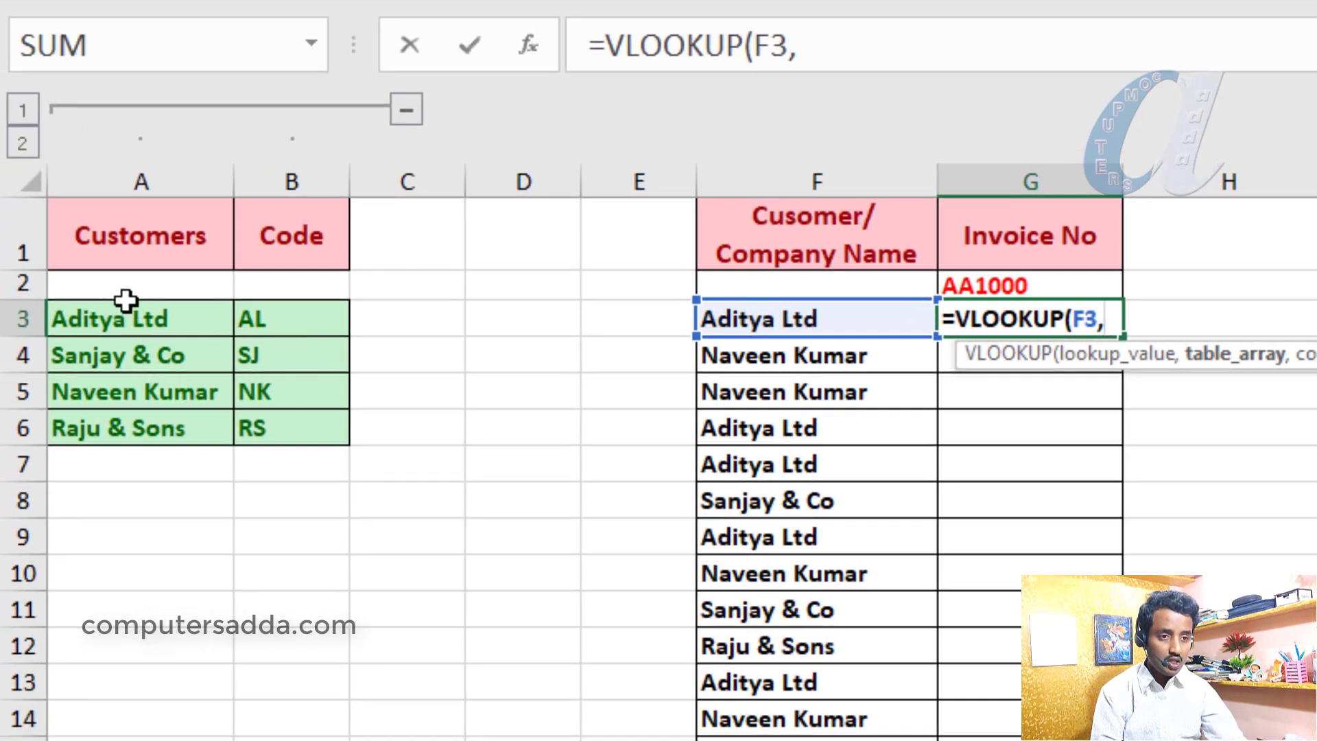
pyautogui.moveTo(126, 302); pyautogui.dragTo(258, 435)
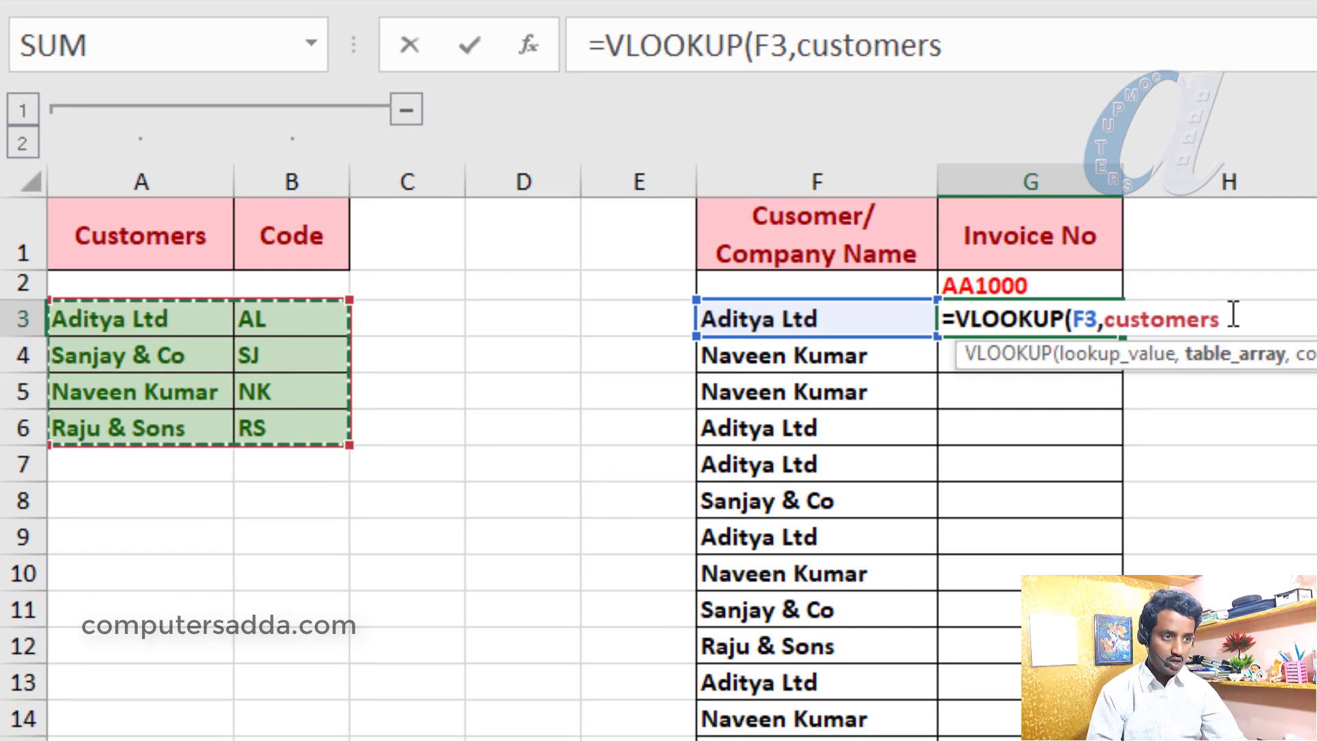
pyautogui.write(',2')
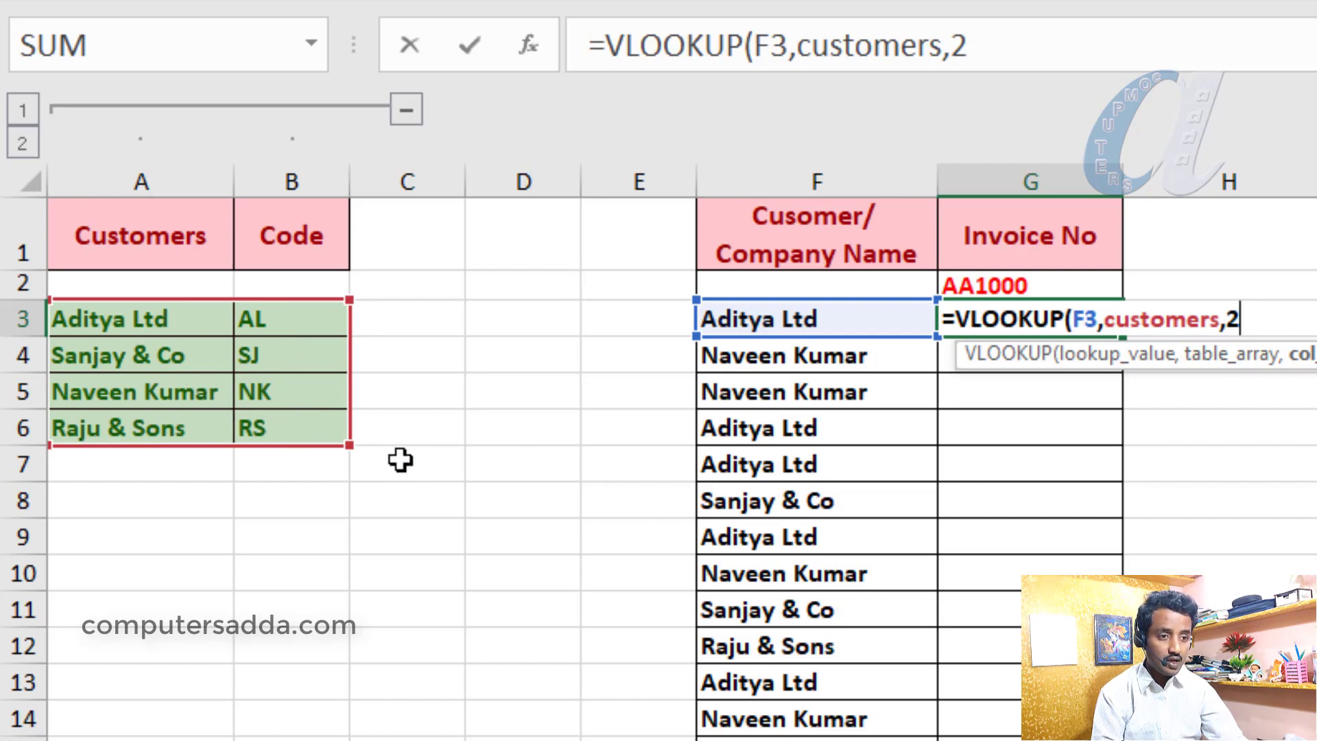
pyautogui.moveTo(418, 466); pyautogui.dragTo(506, 641)
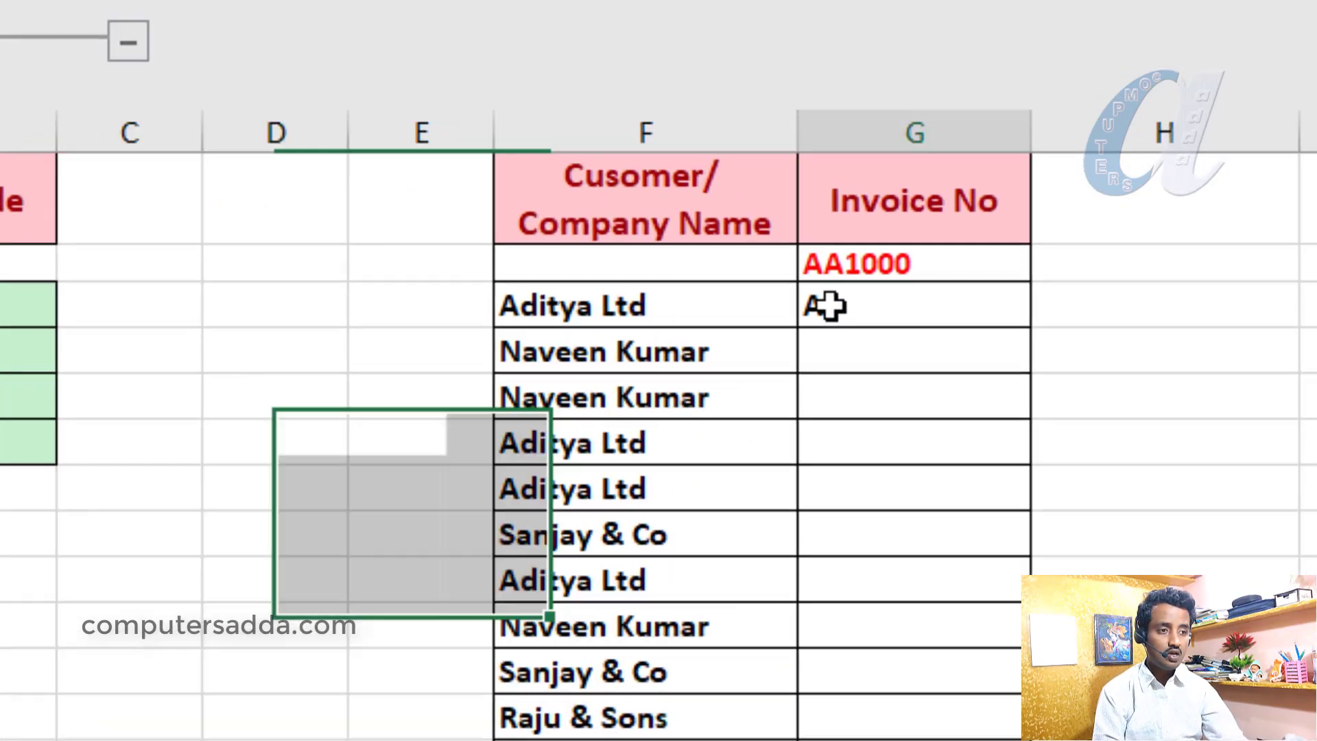
# Step: Add FALSE as the exact-match argument to the VLOOKUP formula in G3
pyautogui.doubleClick(955, 320)
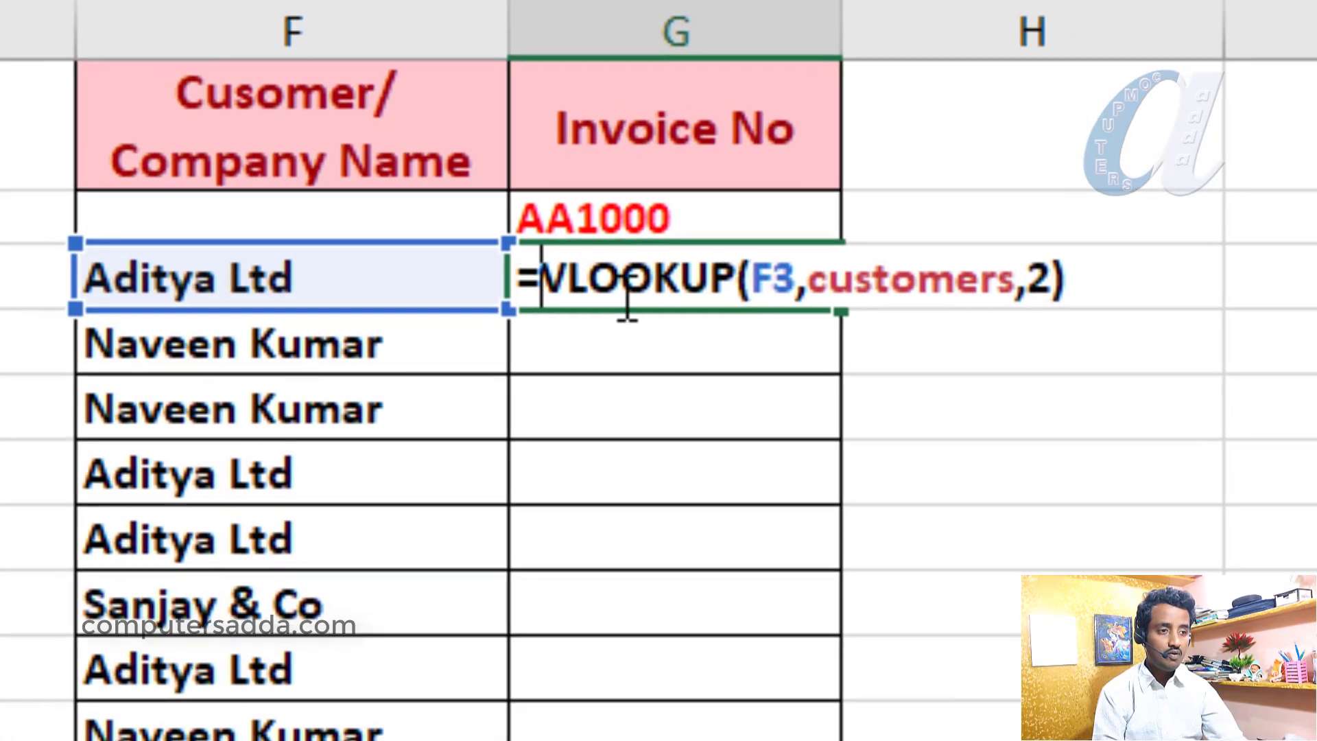
pyautogui.click(1044, 281)
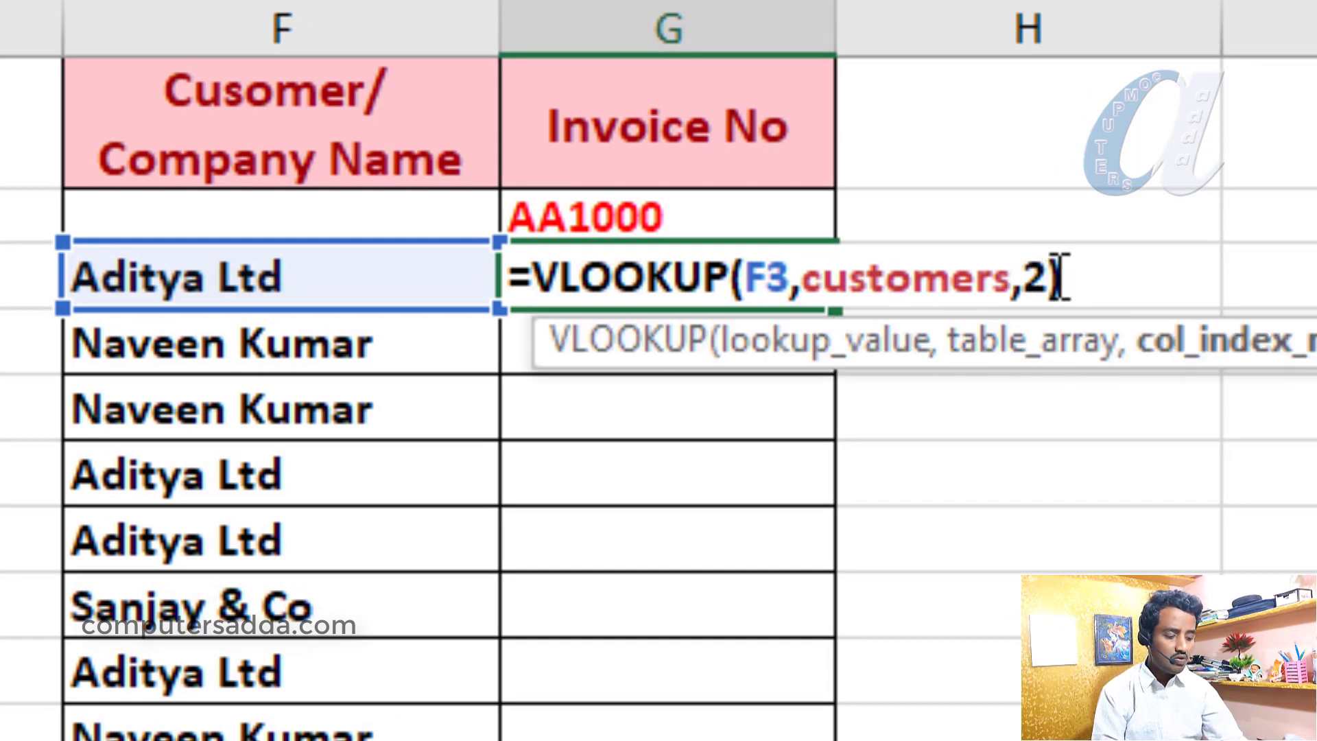
pyautogui.write(',')
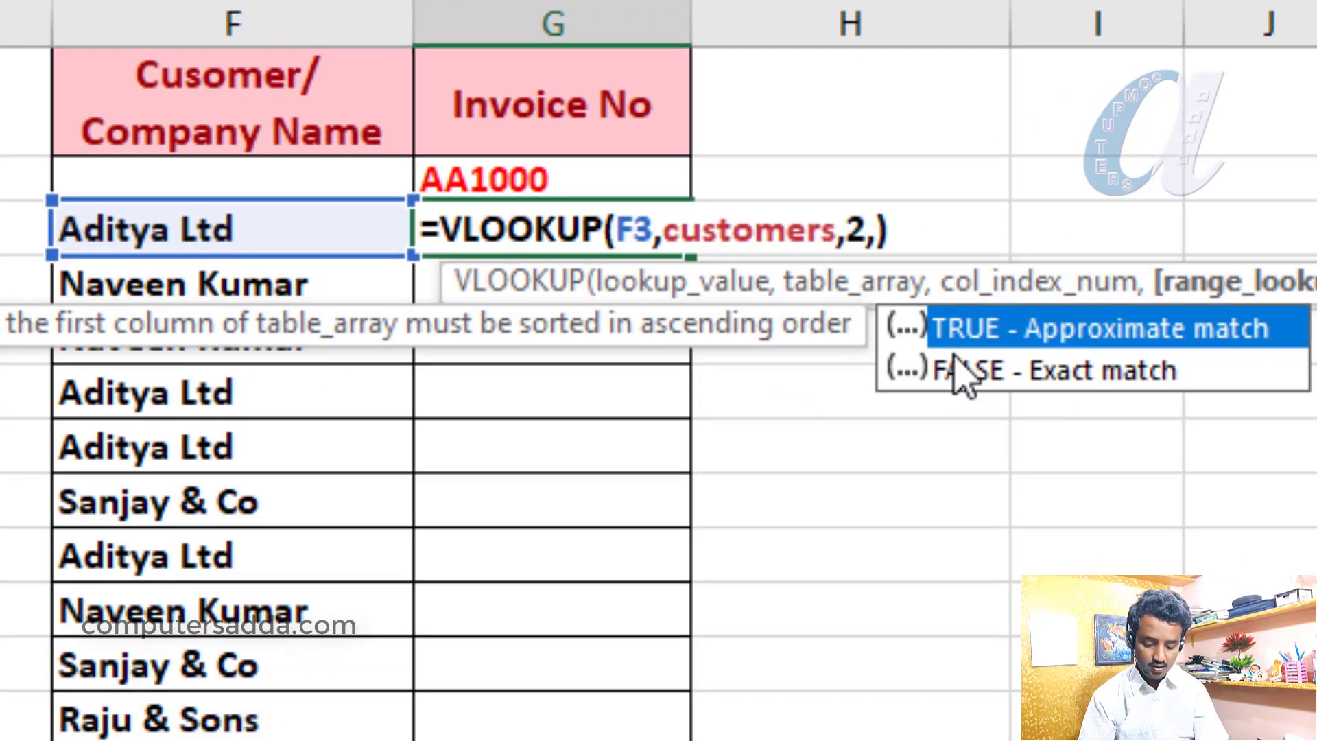
pyautogui.write('false')
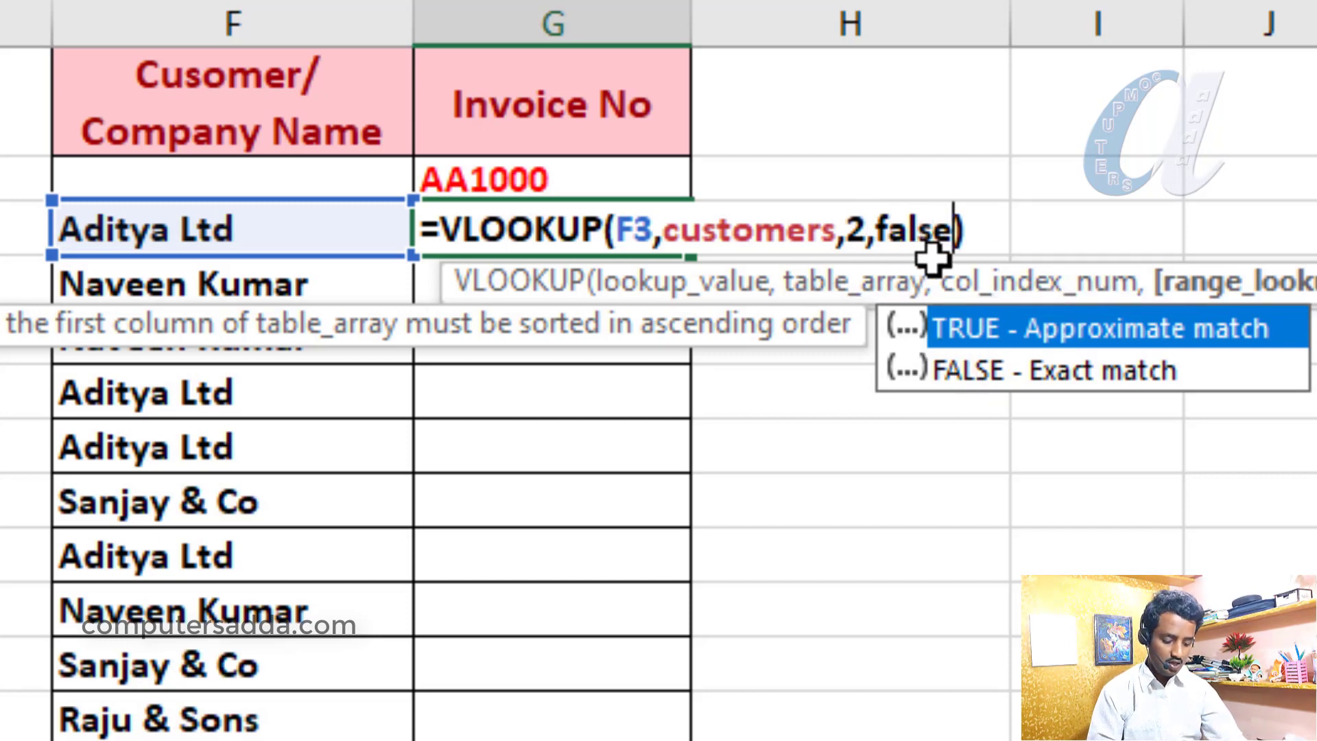
pyautogui.press('Return')
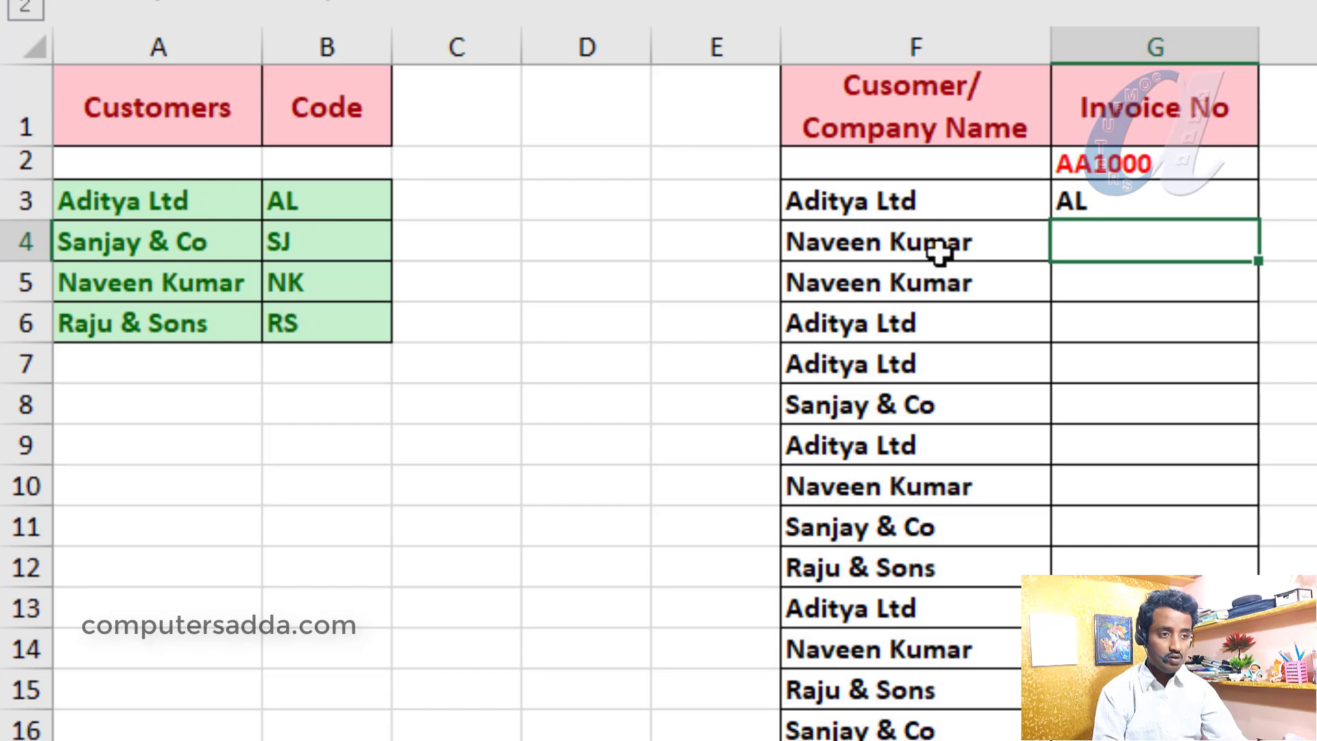
# Step: Fill the G3 lookup formula down through G16 and compare the codes with the company names
pyautogui.click(1091, 199)
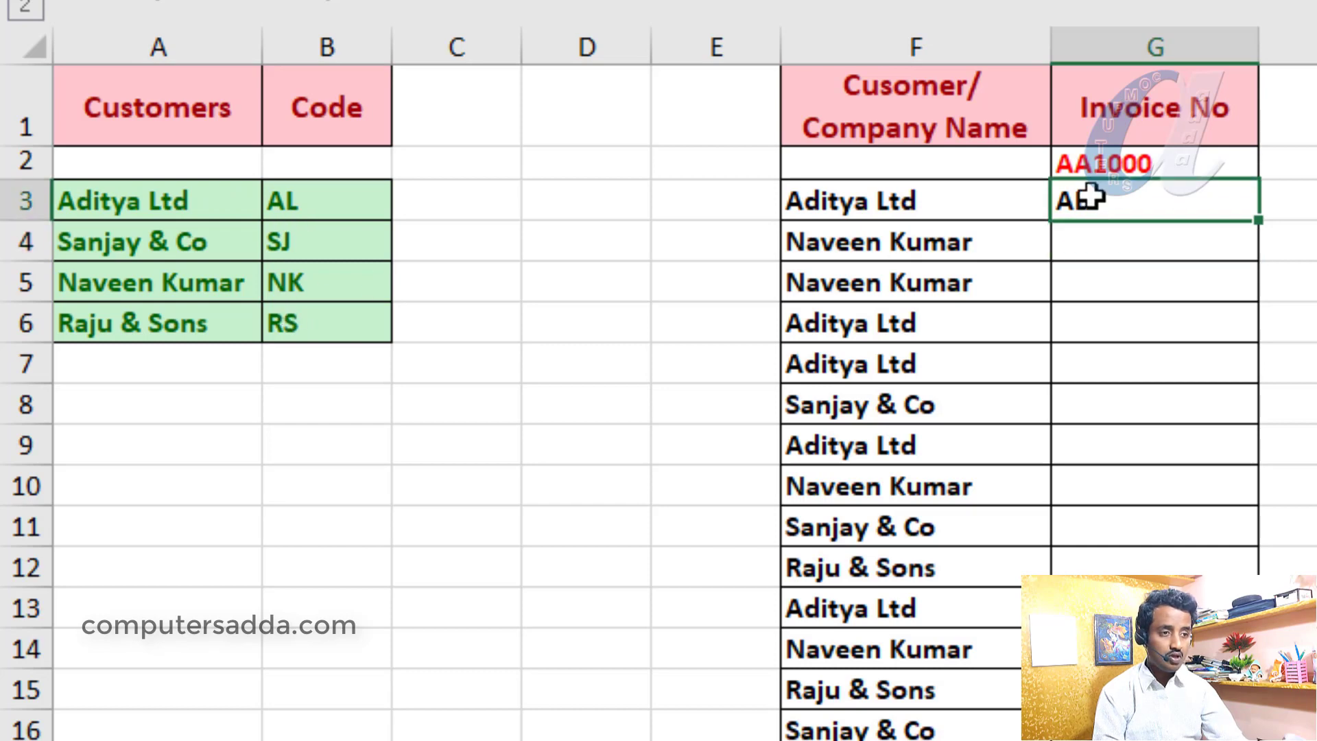
pyautogui.doubleClick(1259, 219)
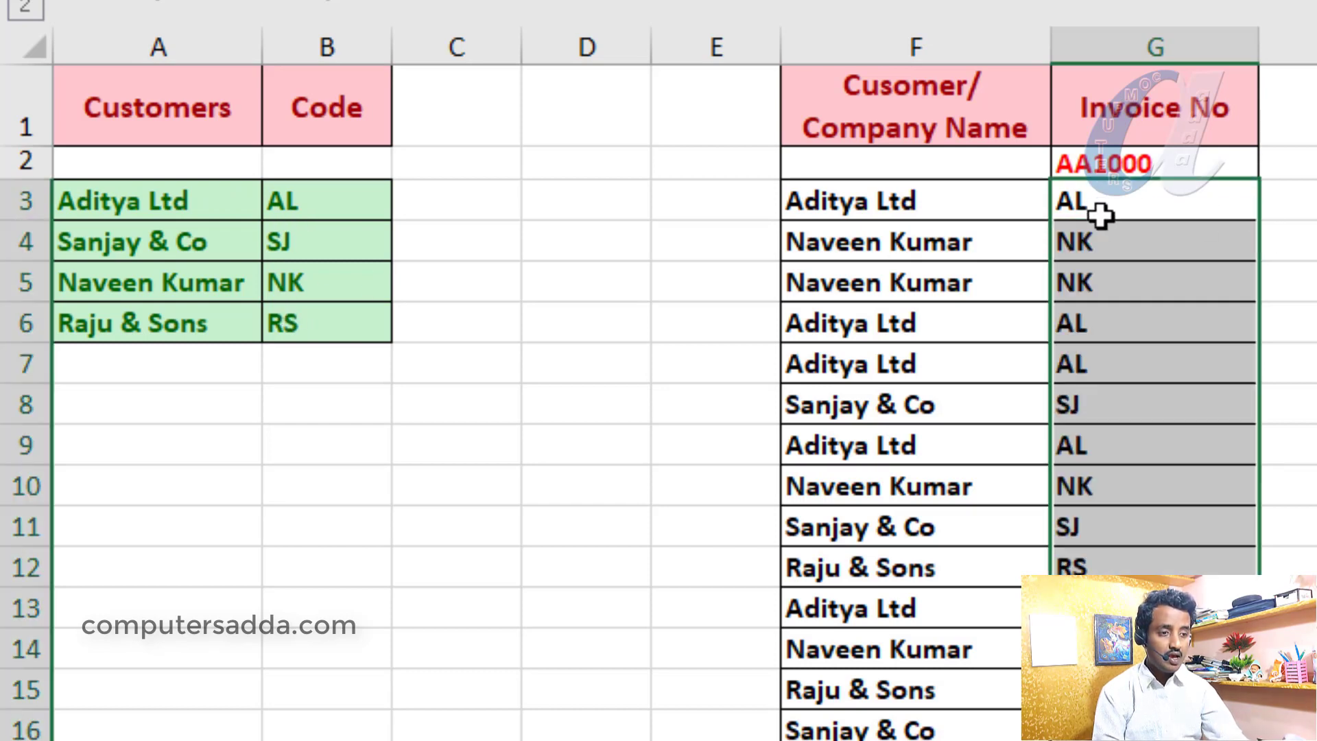
pyautogui.moveTo(846, 202); pyautogui.dragTo(844, 731)
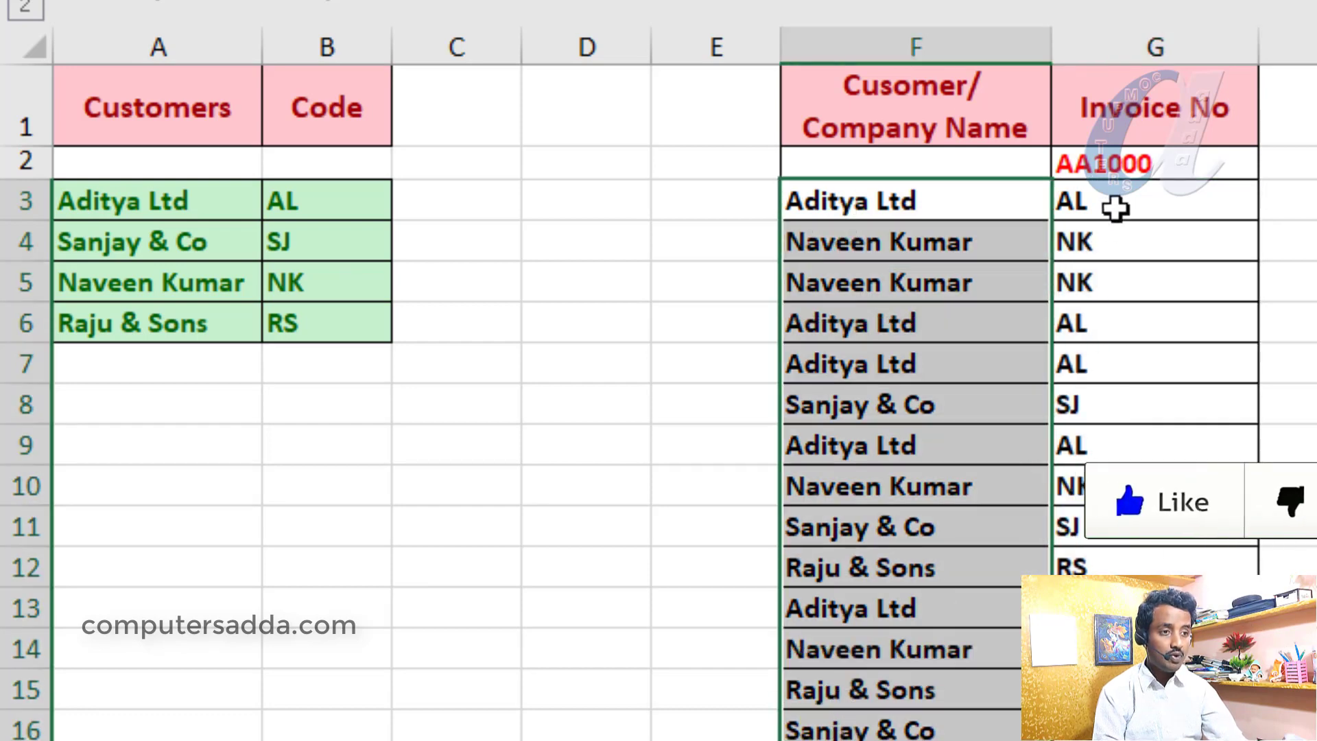
pyautogui.moveTo(1108, 202); pyautogui.dragTo(1108, 716)
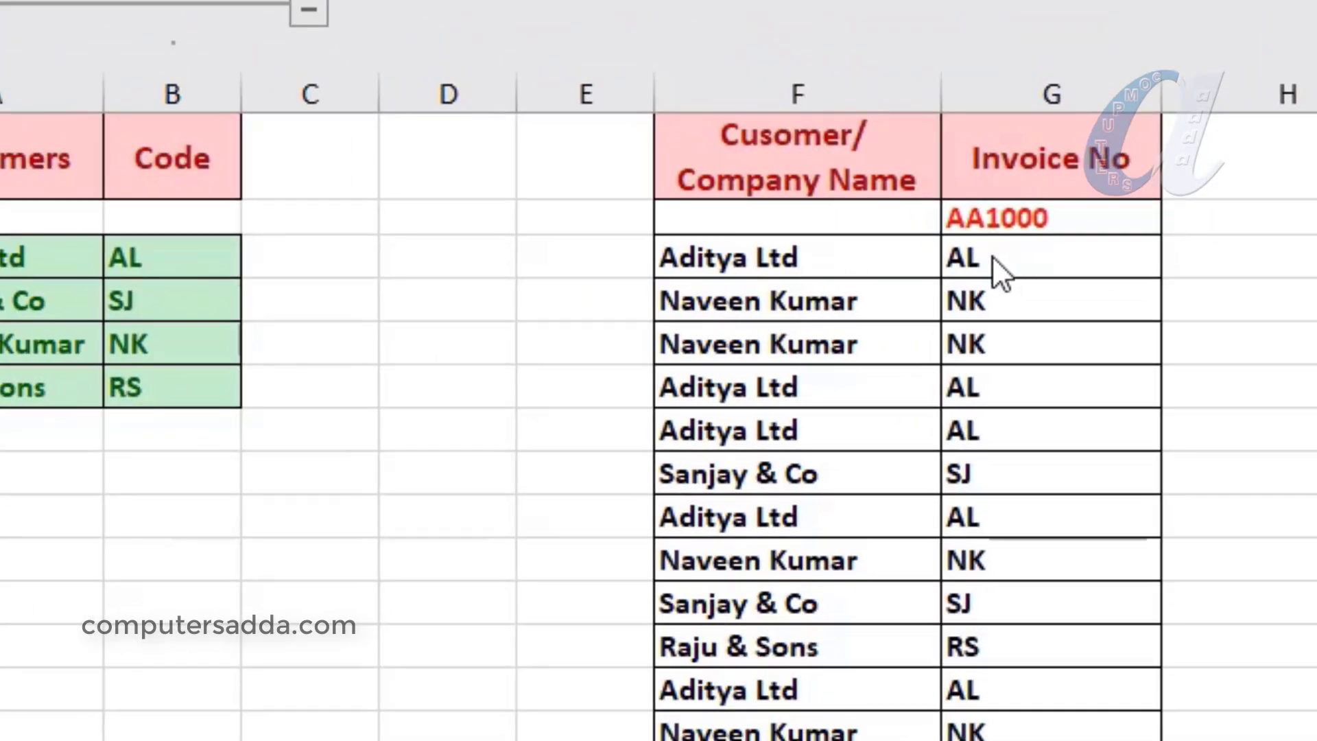
pyautogui.moveTo(1005, 255); pyautogui.dragTo(1026, 739)
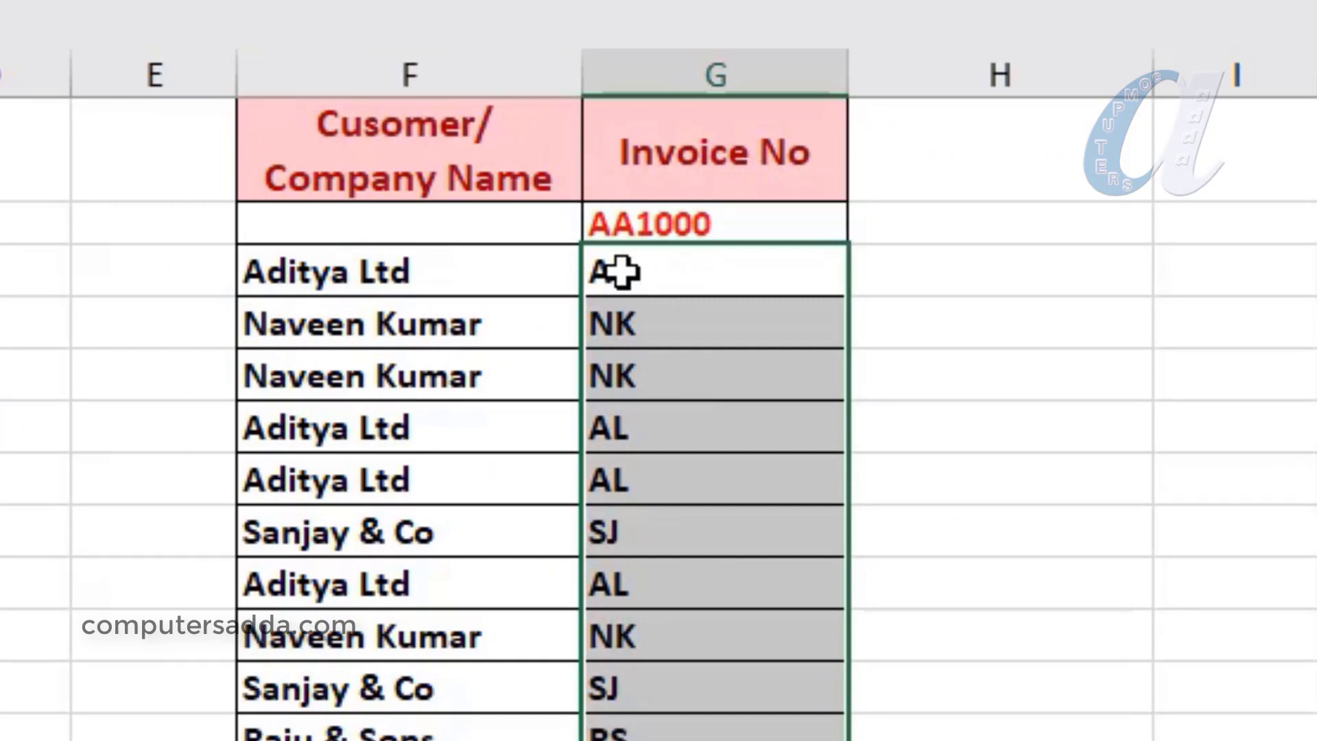
# Step: Append &MID(G2,3,4)+1 to the VLOOKUP formula in G3 so the customer code is followed by the incremented number
pyautogui.click(658, 271)
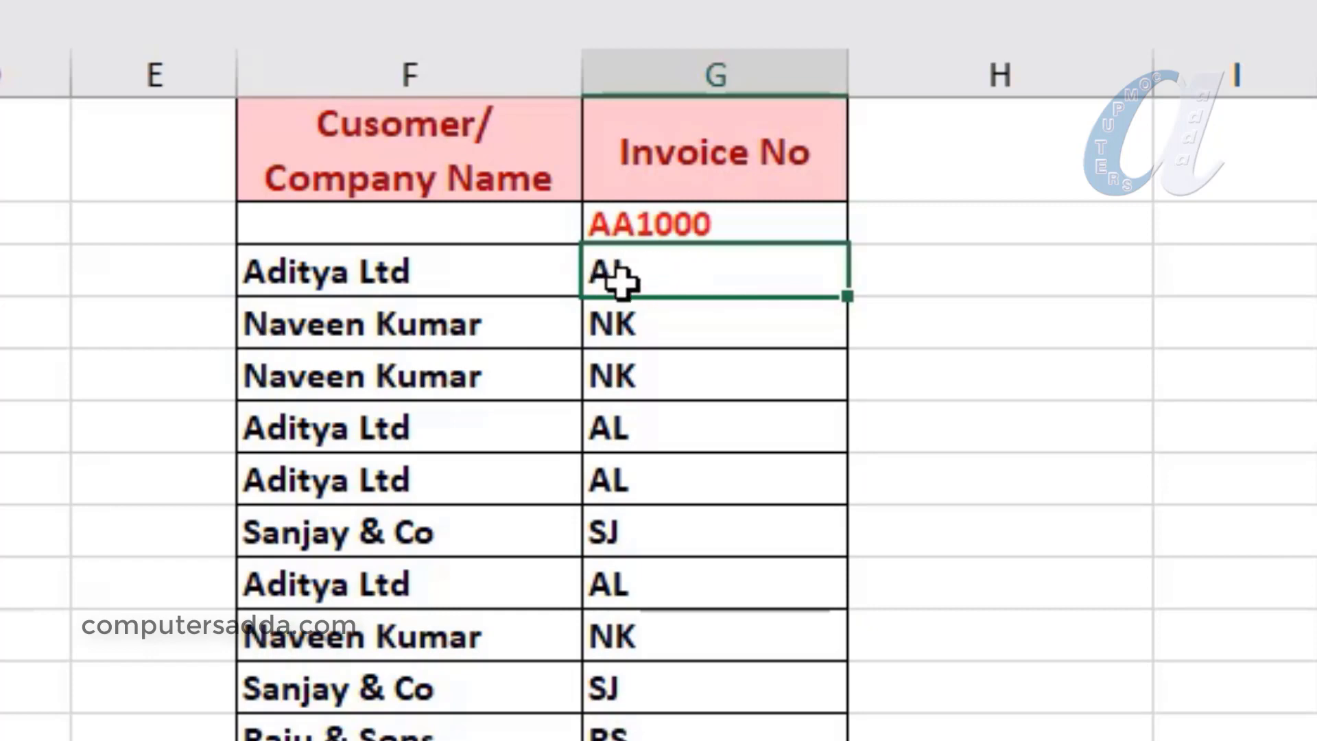
pyautogui.doubleClick(690, 273)
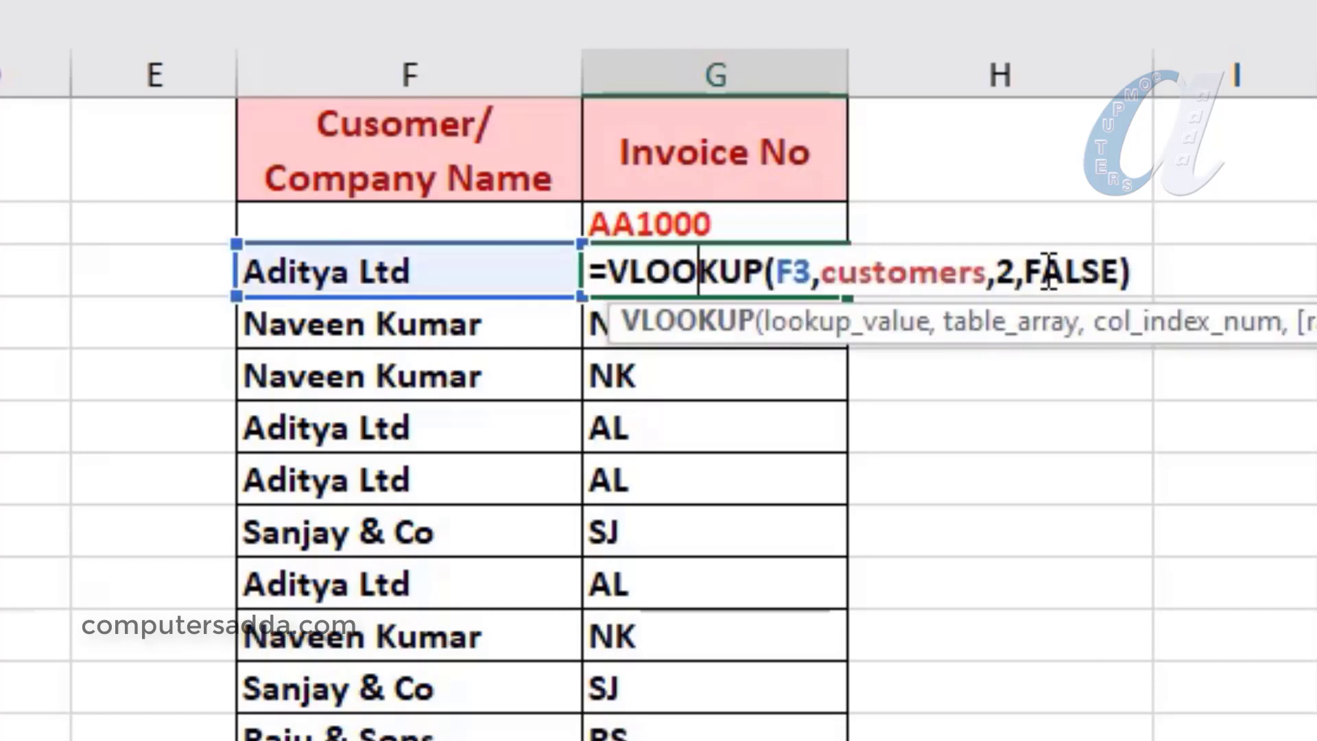
pyautogui.press('End')
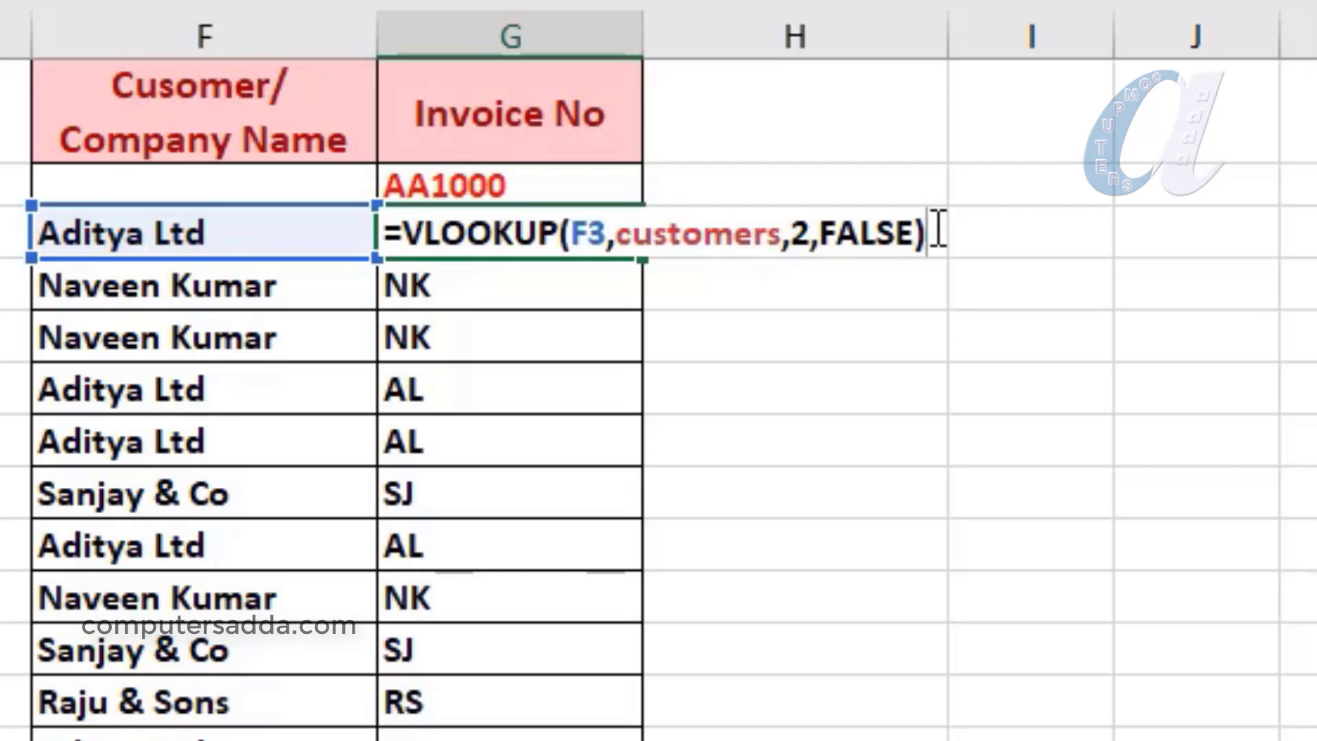
pyautogui.write('&')
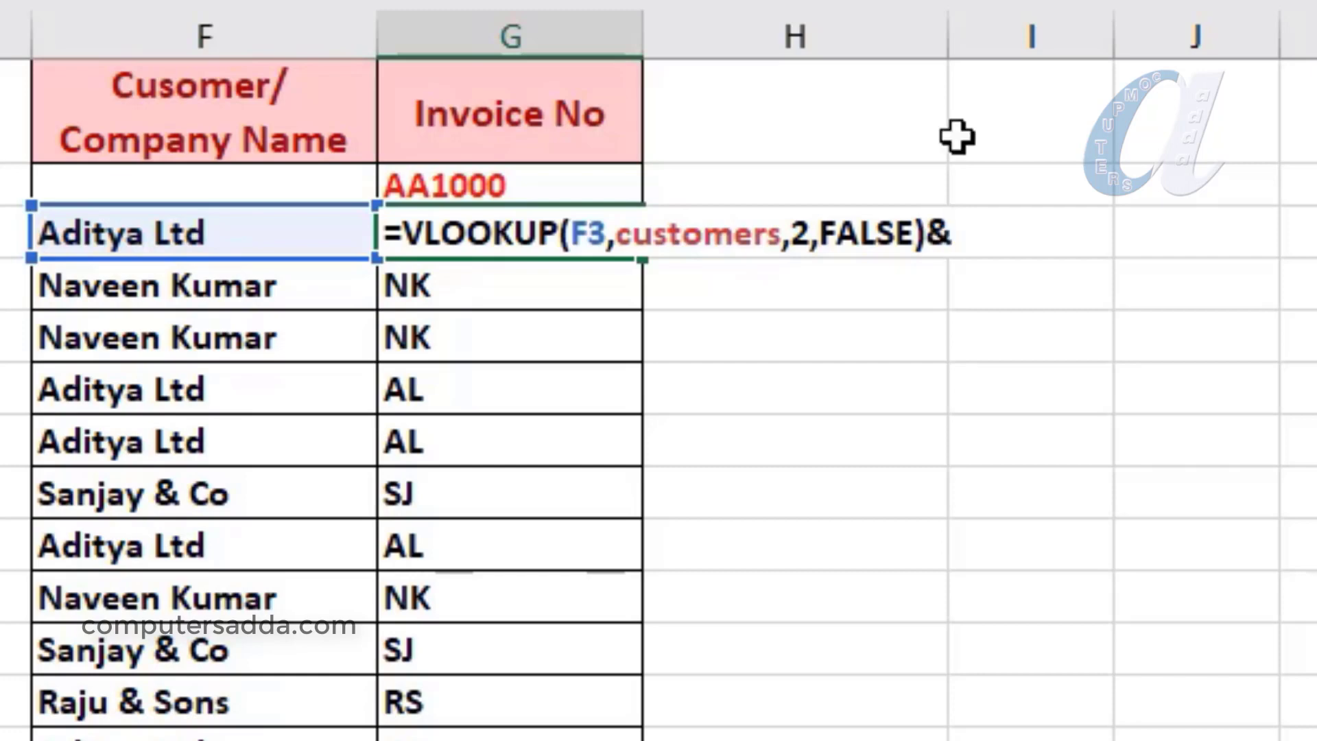
pyautogui.write('mid')
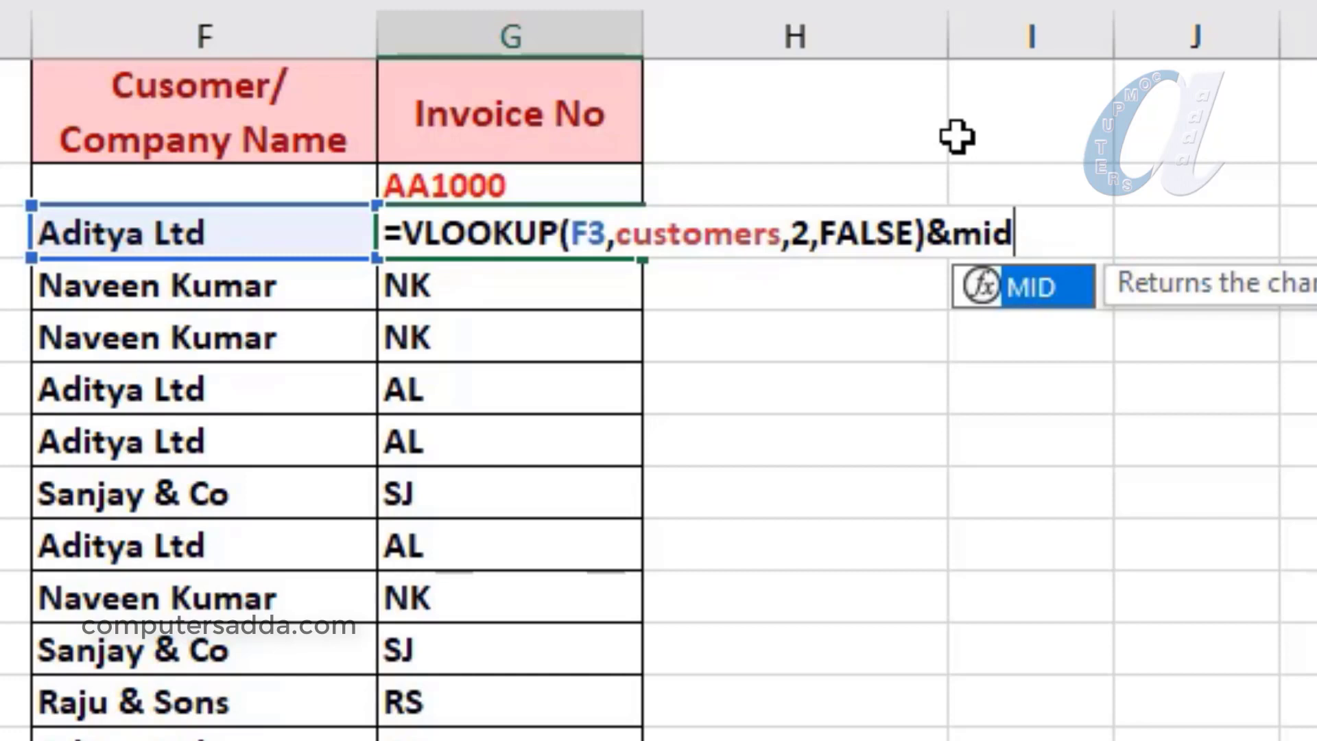
pyautogui.press('Tab')
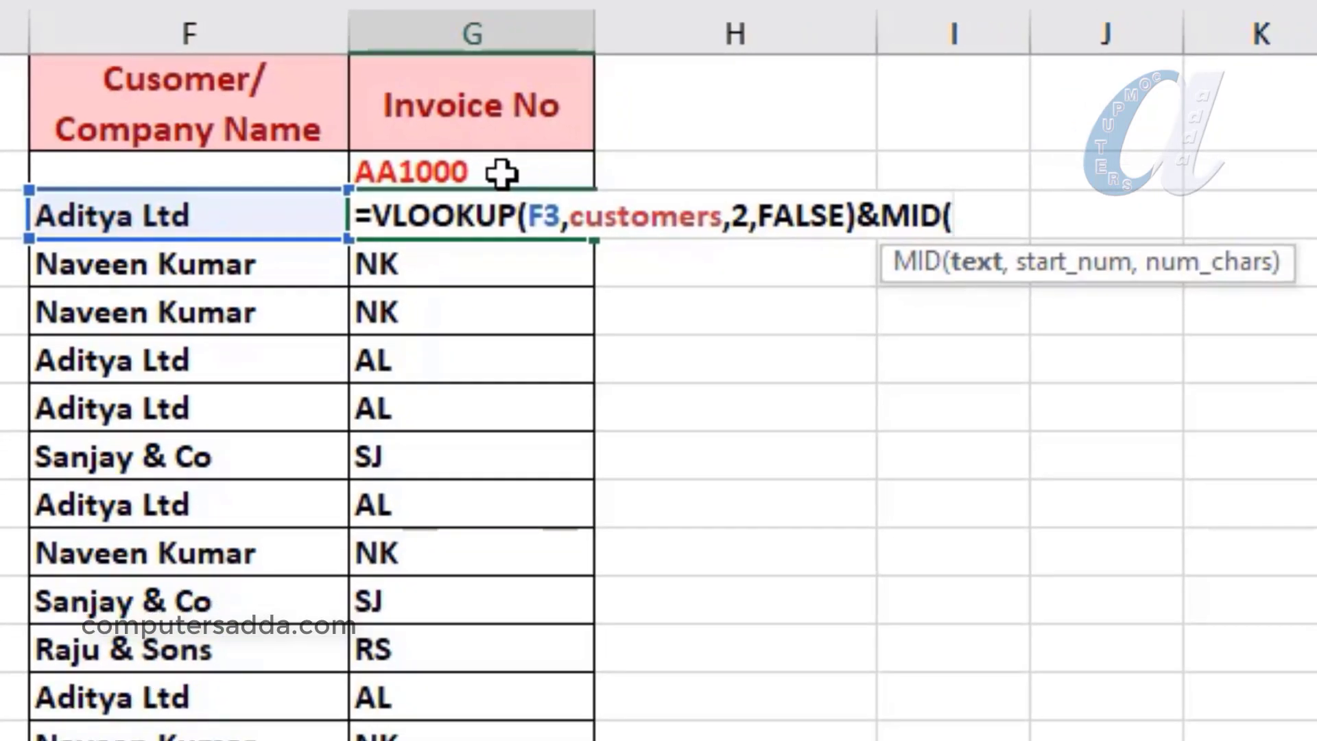
pyautogui.click(542, 189)
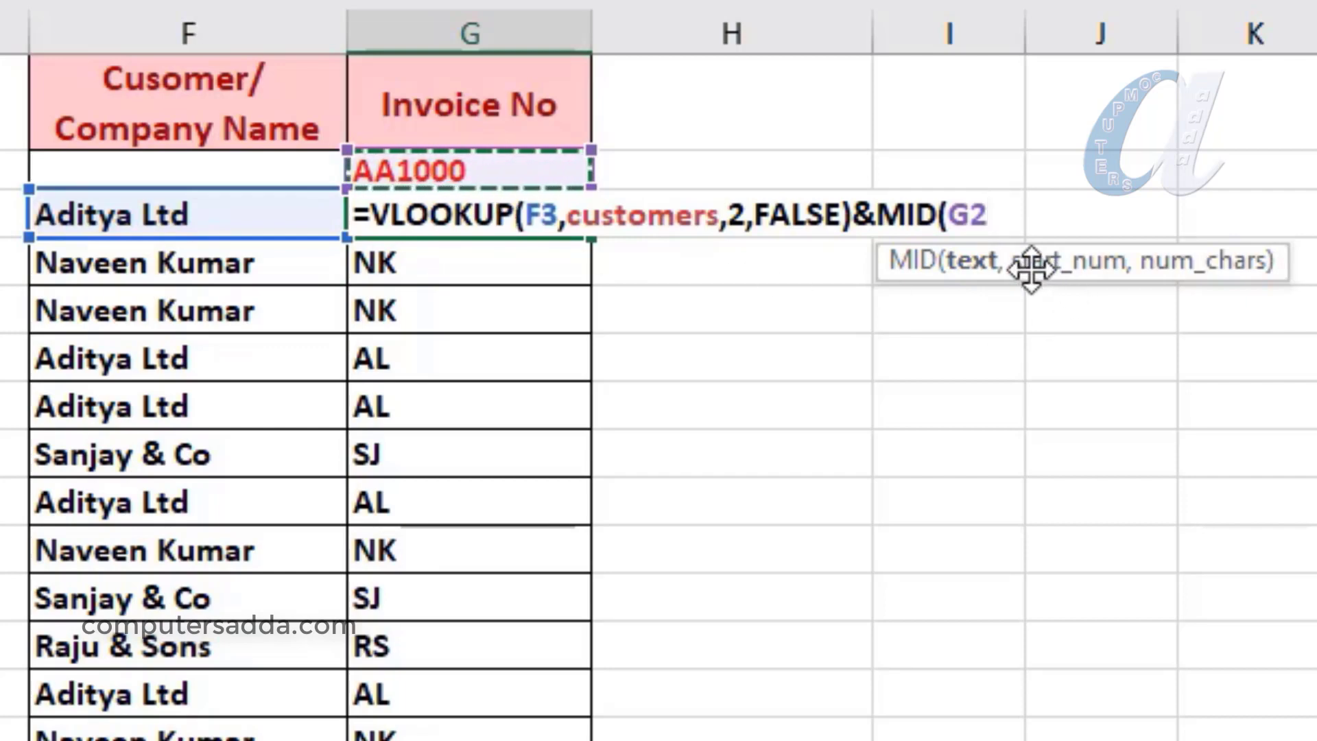
pyautogui.write(',')
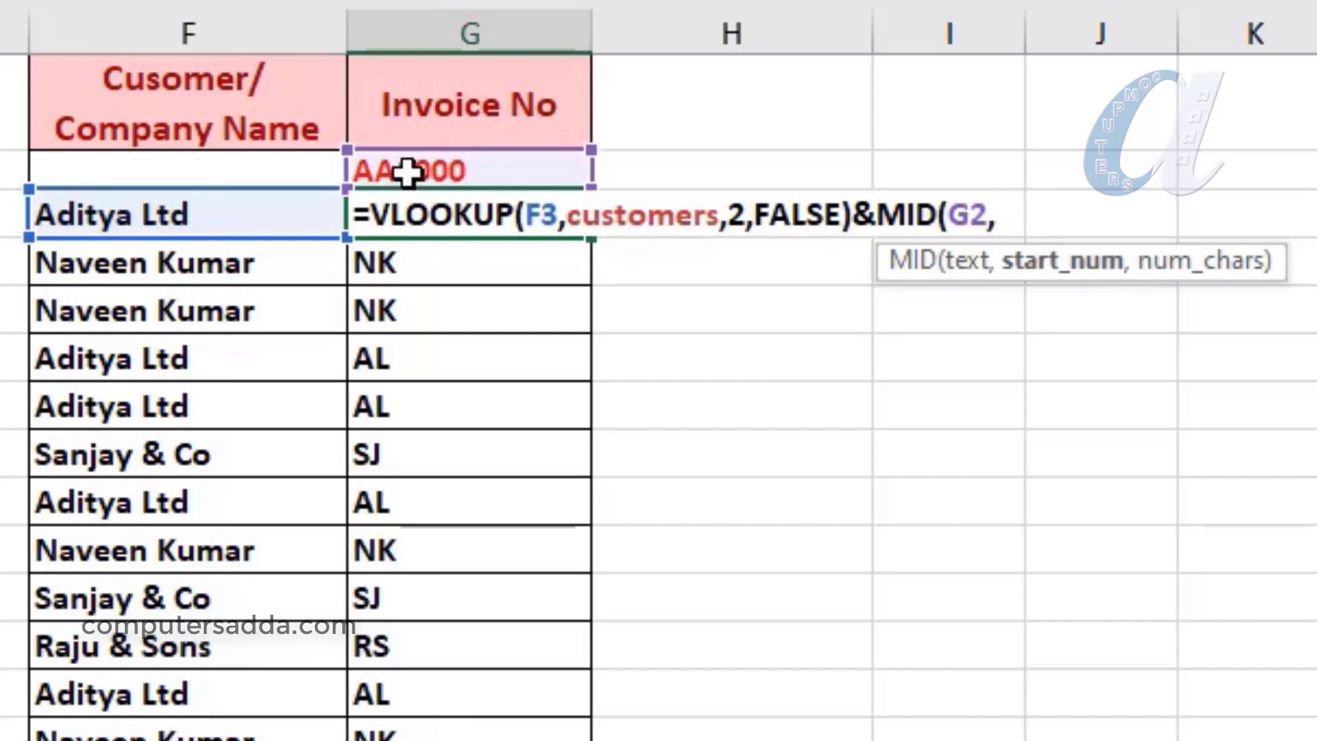
pyautogui.write('3,4')
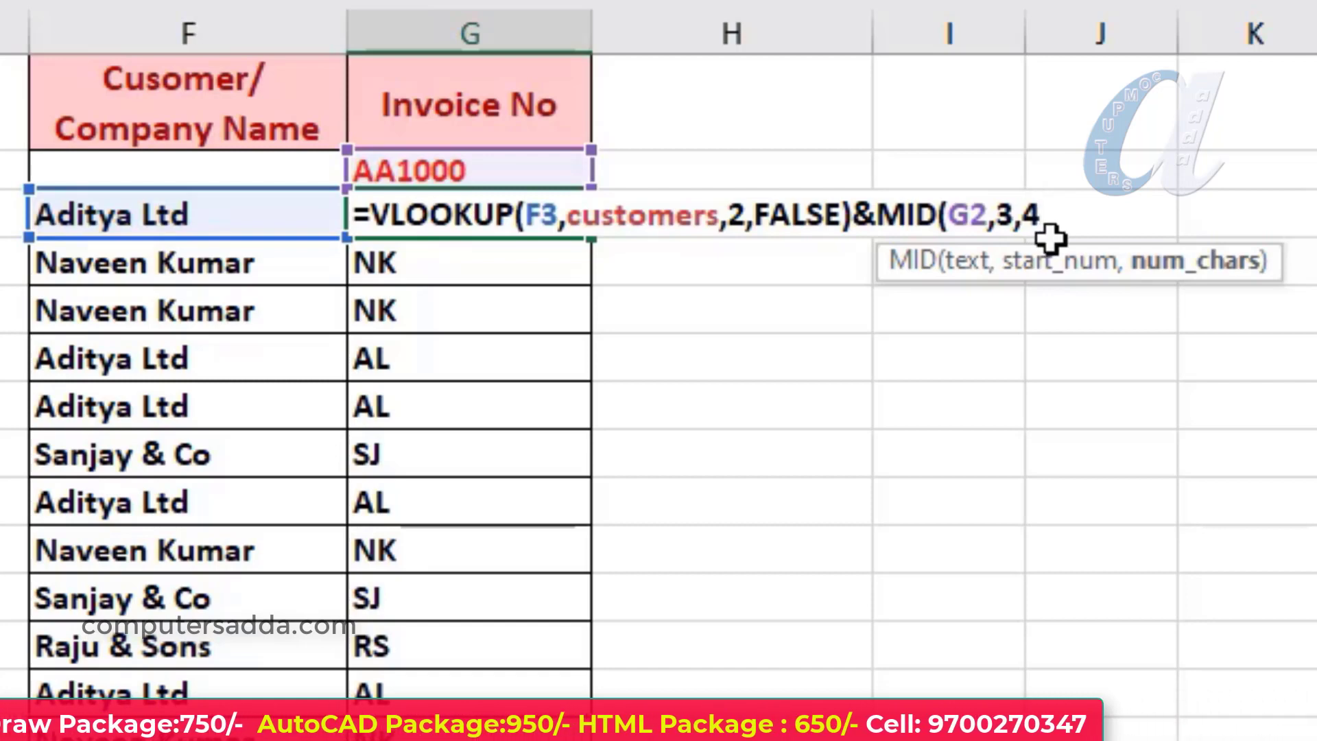
pyautogui.write(')')
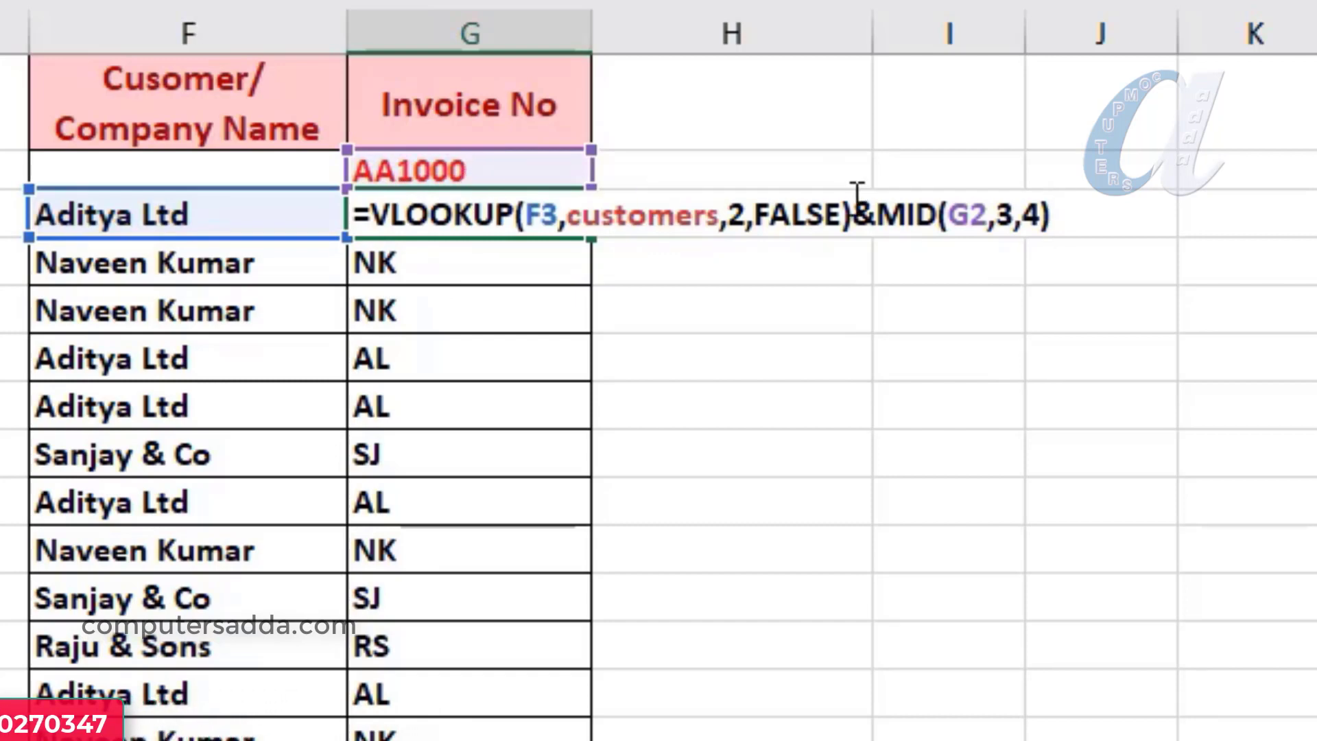
pyautogui.write('1')
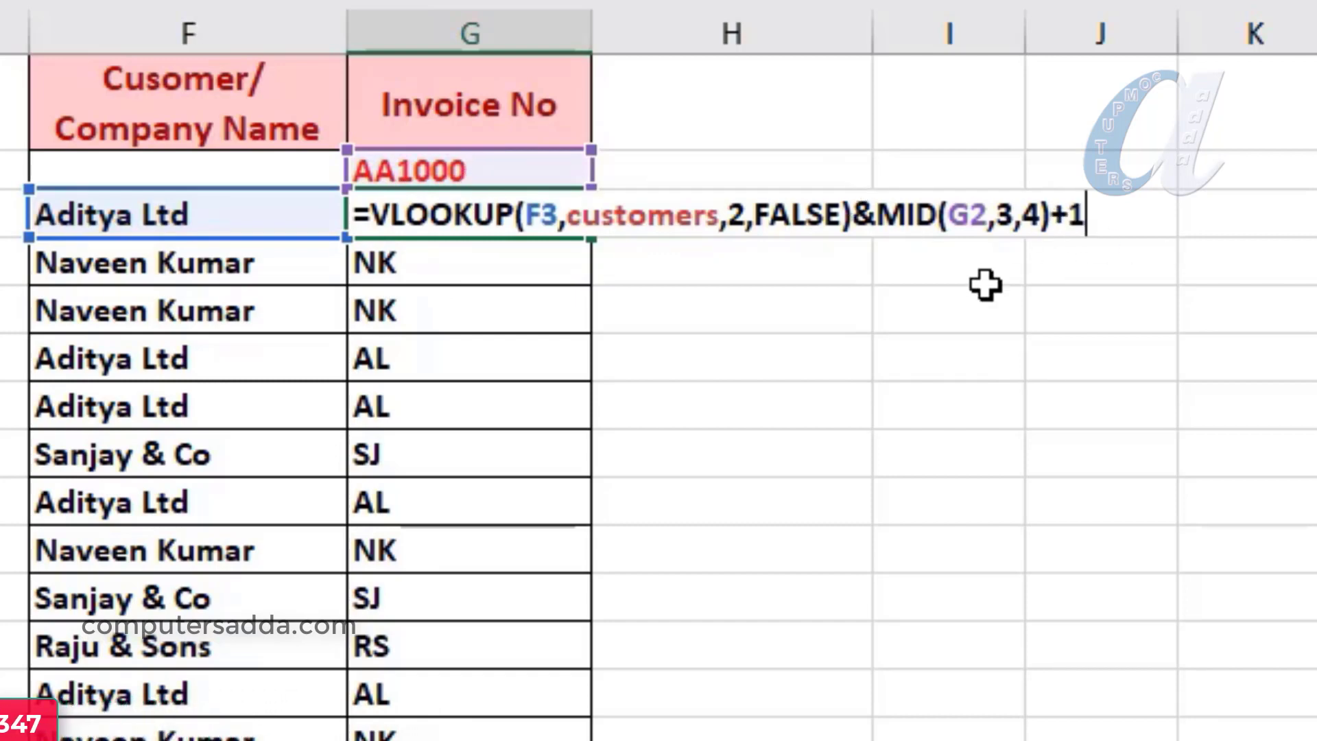
pyautogui.press('Return')
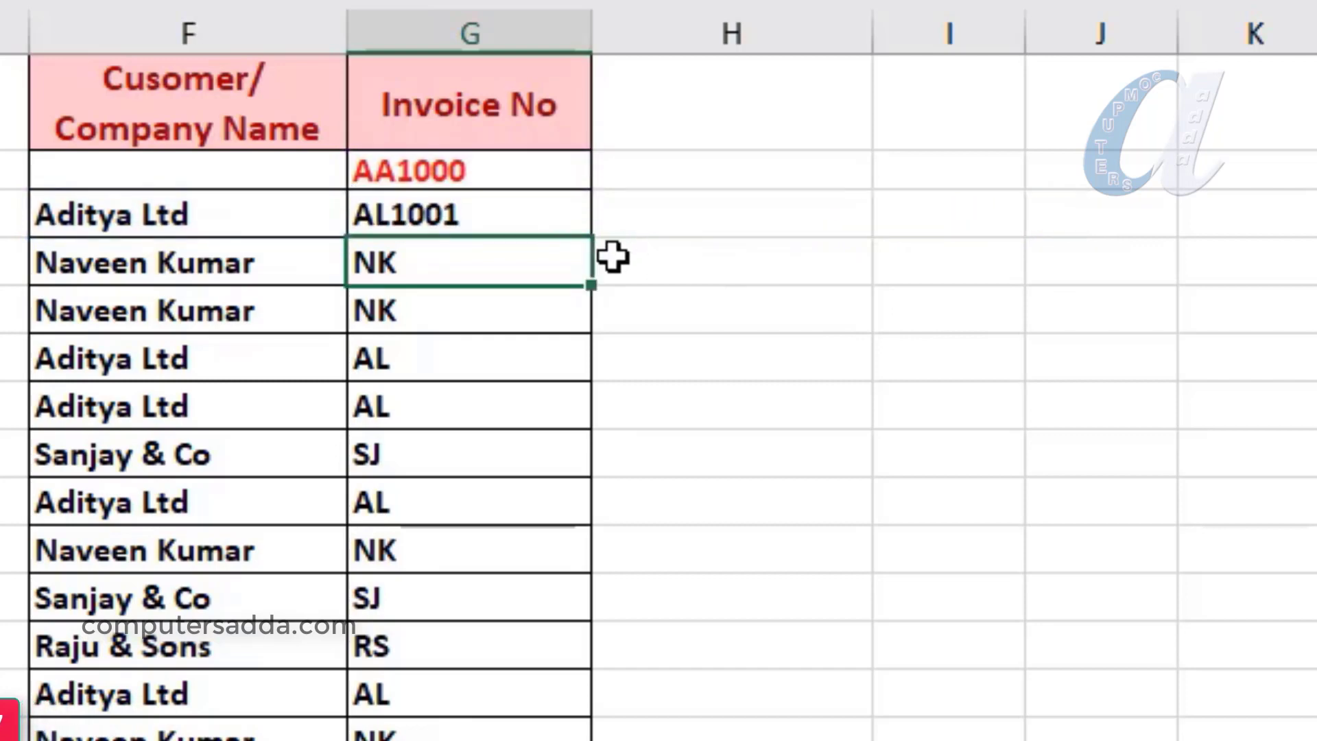
# Step: Fill the combined invoice number formula from G3 down through G16
pyautogui.click(460, 207)
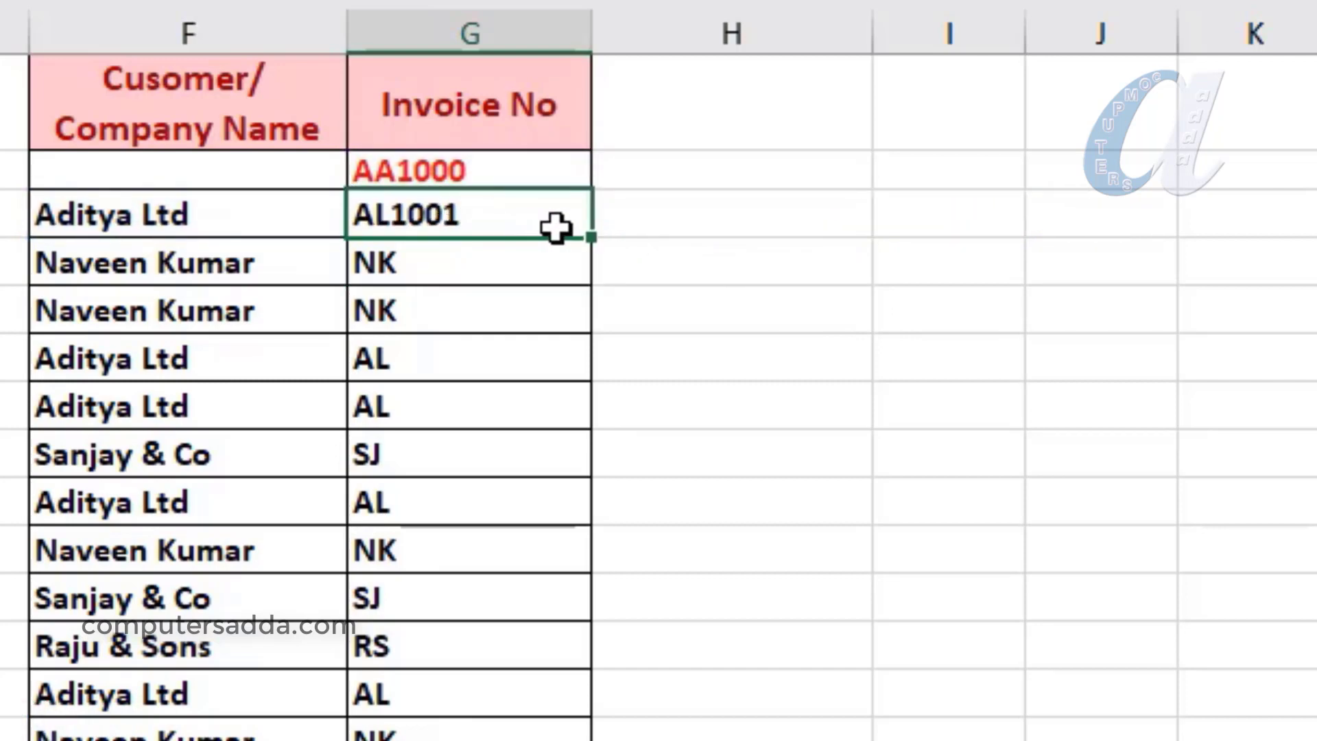
pyautogui.moveTo(593, 240); pyautogui.dragTo(590, 738)
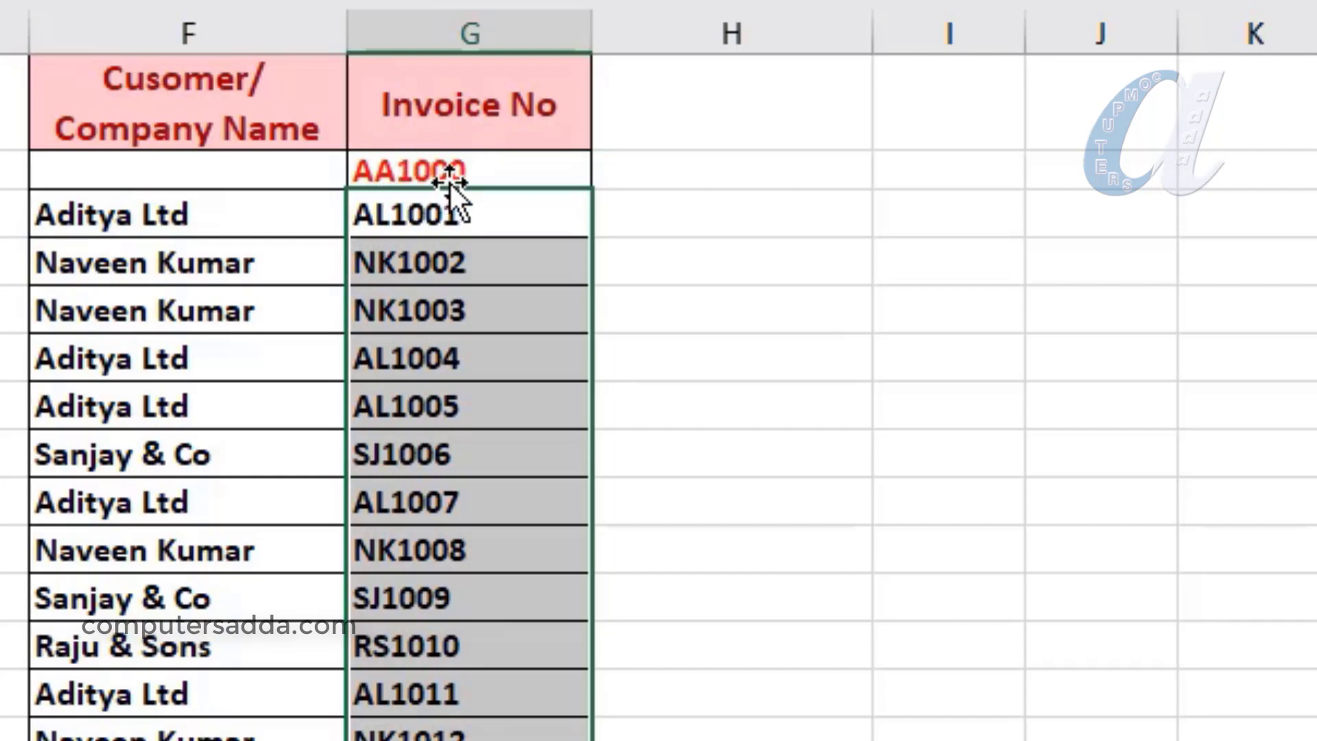
# Step: Shorten the starting invoice number in G2 to AA100
pyautogui.click(480, 170)
pyautogui.doubleClick(488, 171)
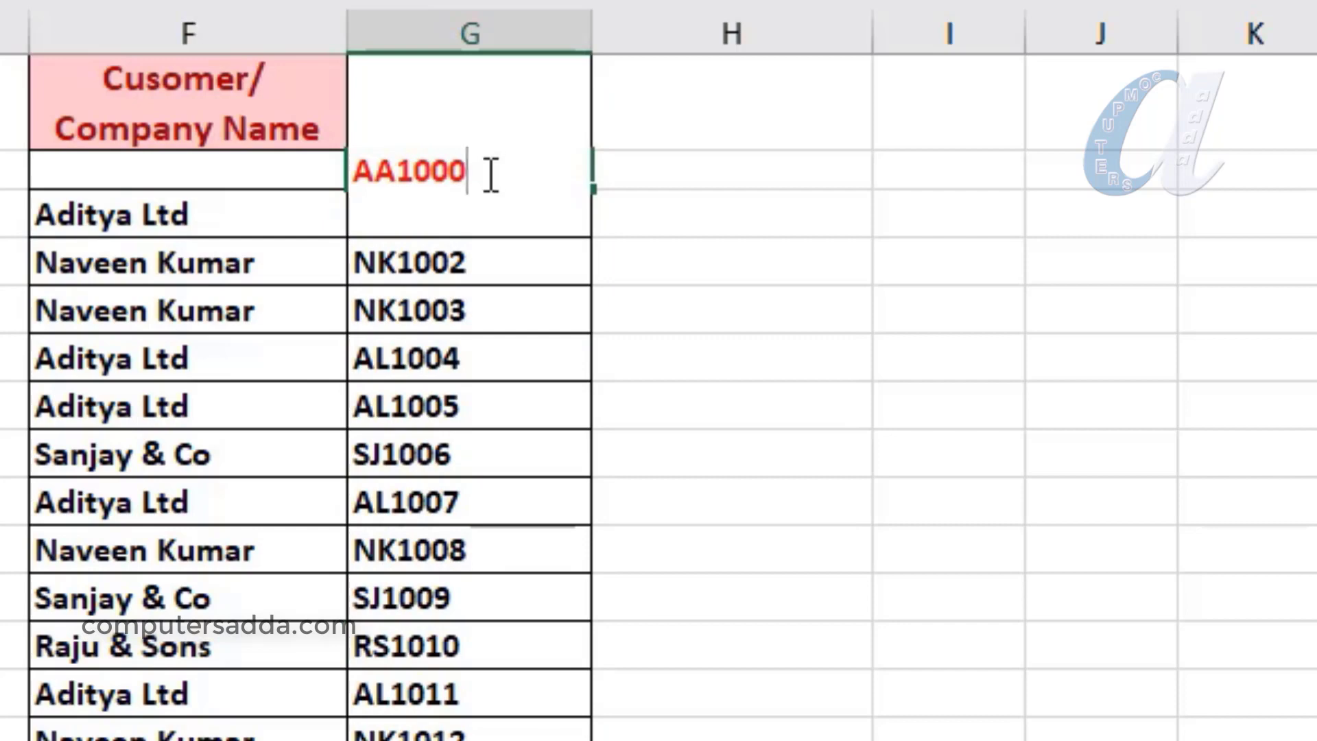
pyautogui.press('BackSpace')
pyautogui.press('Return')
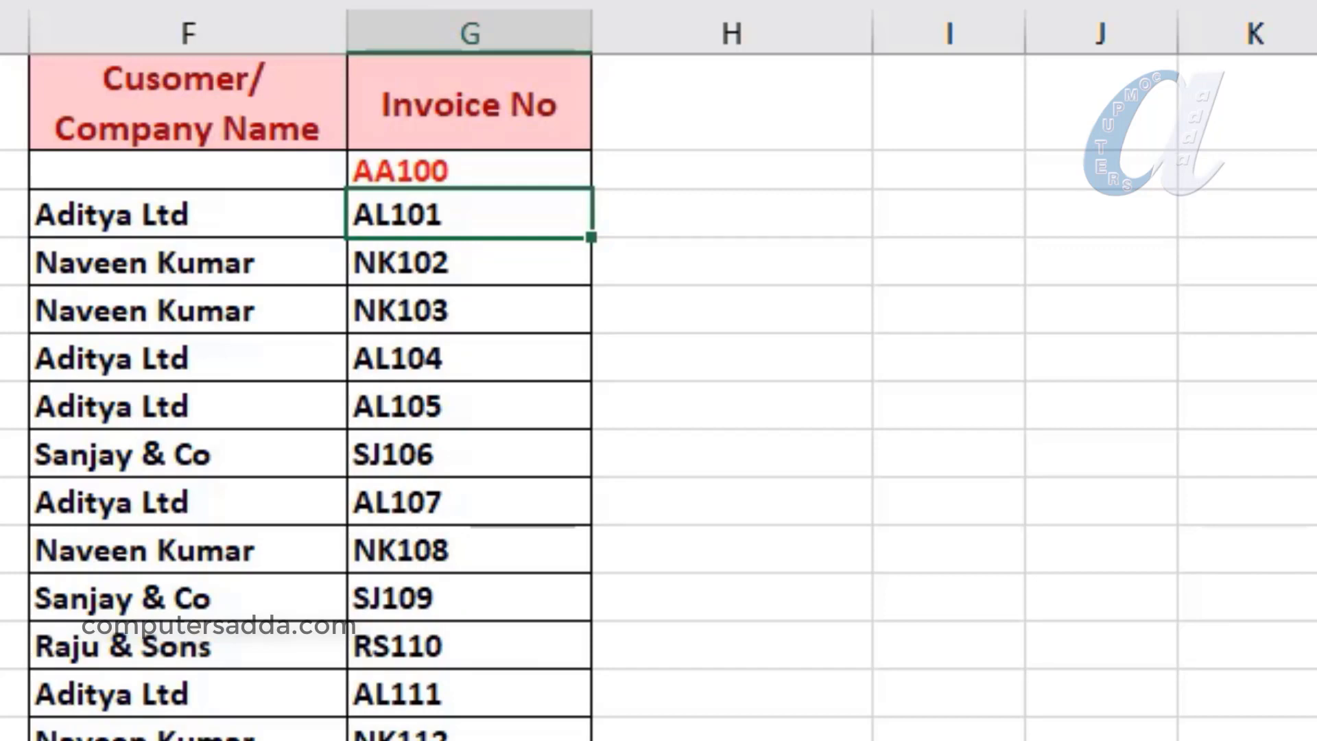
# Step: Set the character count of MID in the G3 formula to 3 and fill the formula down through G16
pyautogui.doubleClick(406, 215)
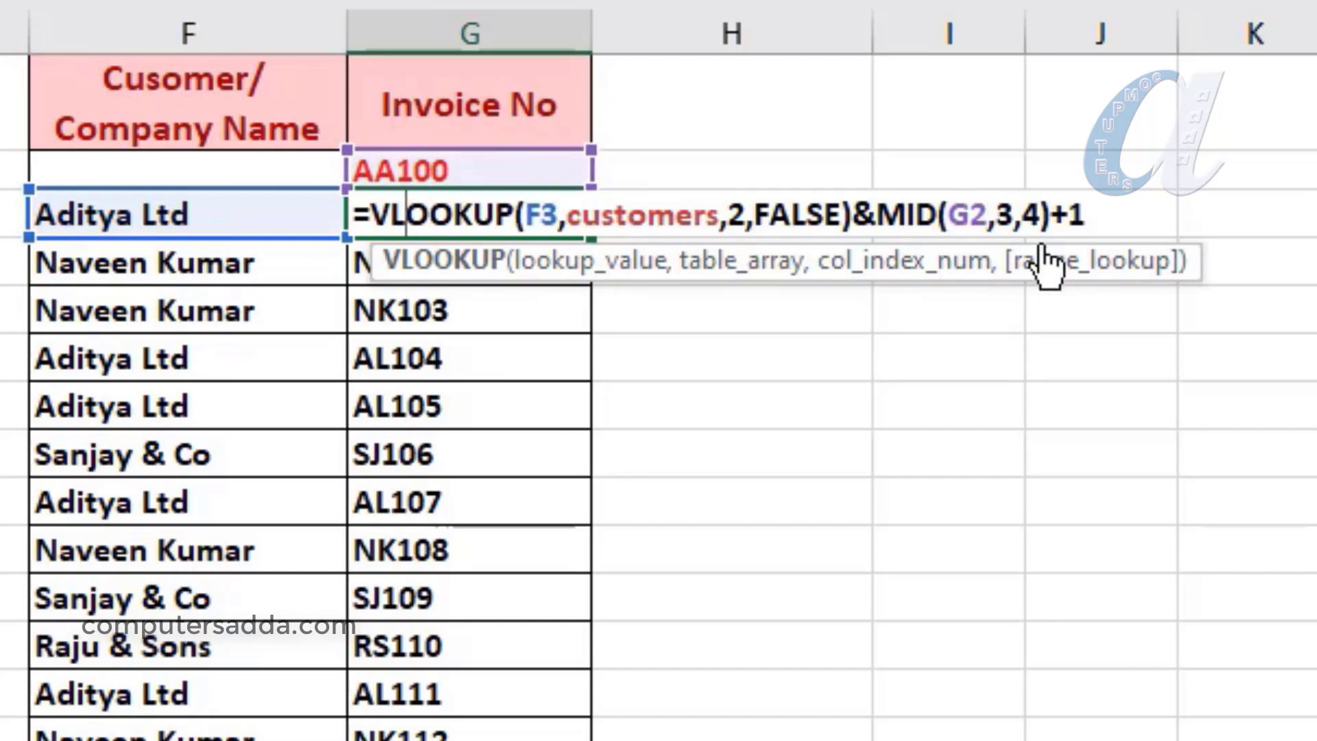
pyautogui.doubleClick(1033, 206)
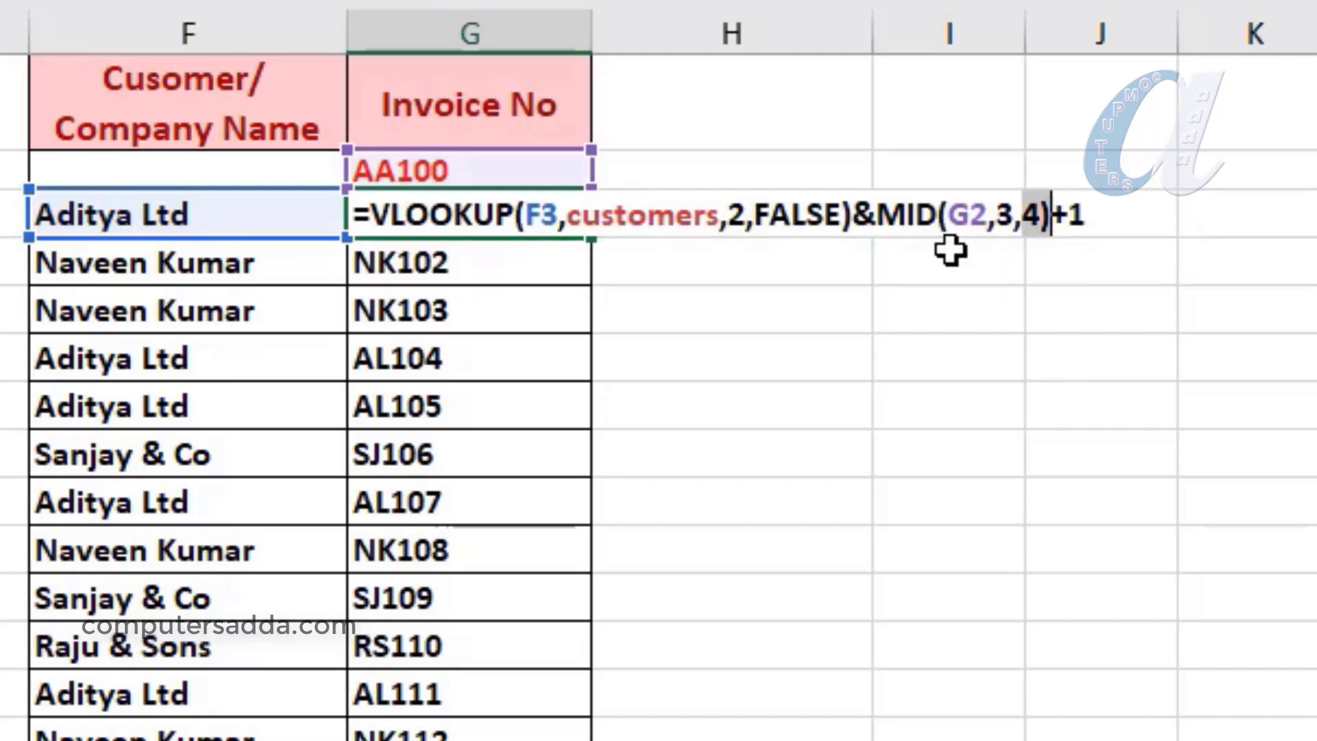
pyautogui.press('BackSpace')
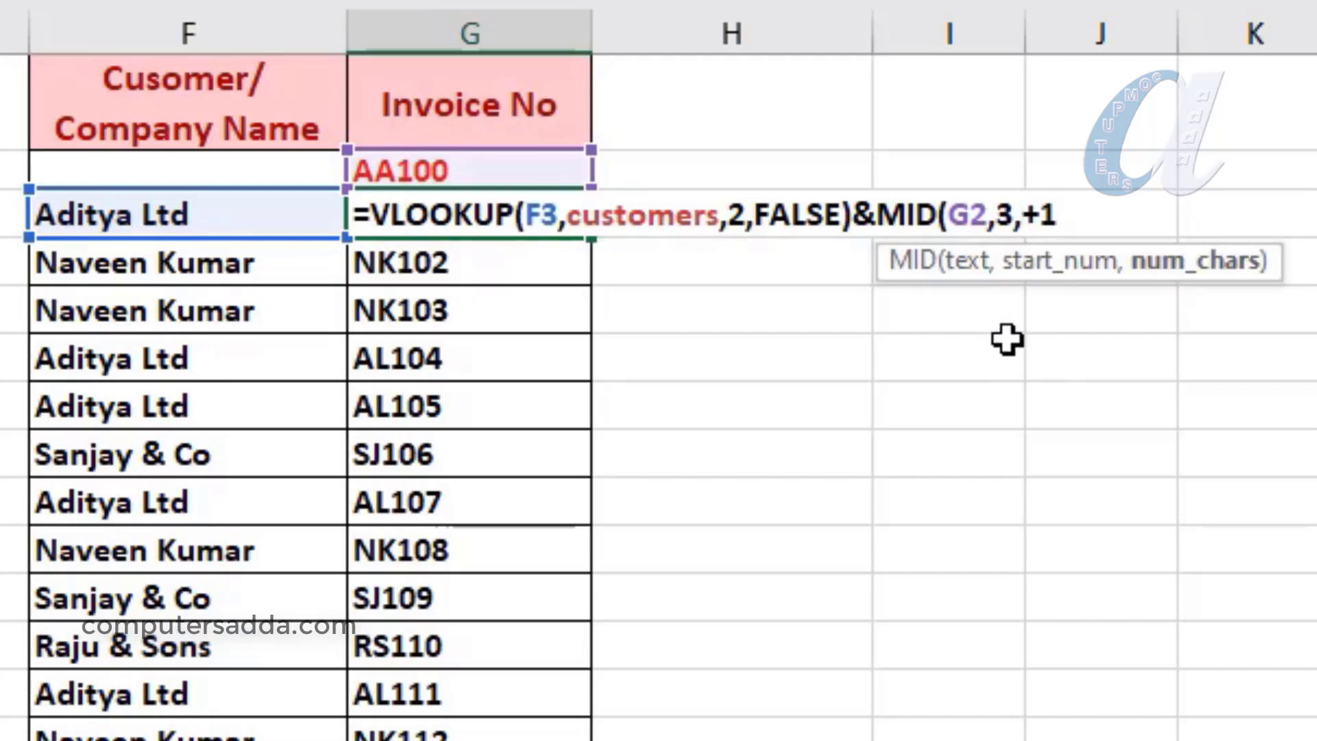
pyautogui.write('3)')
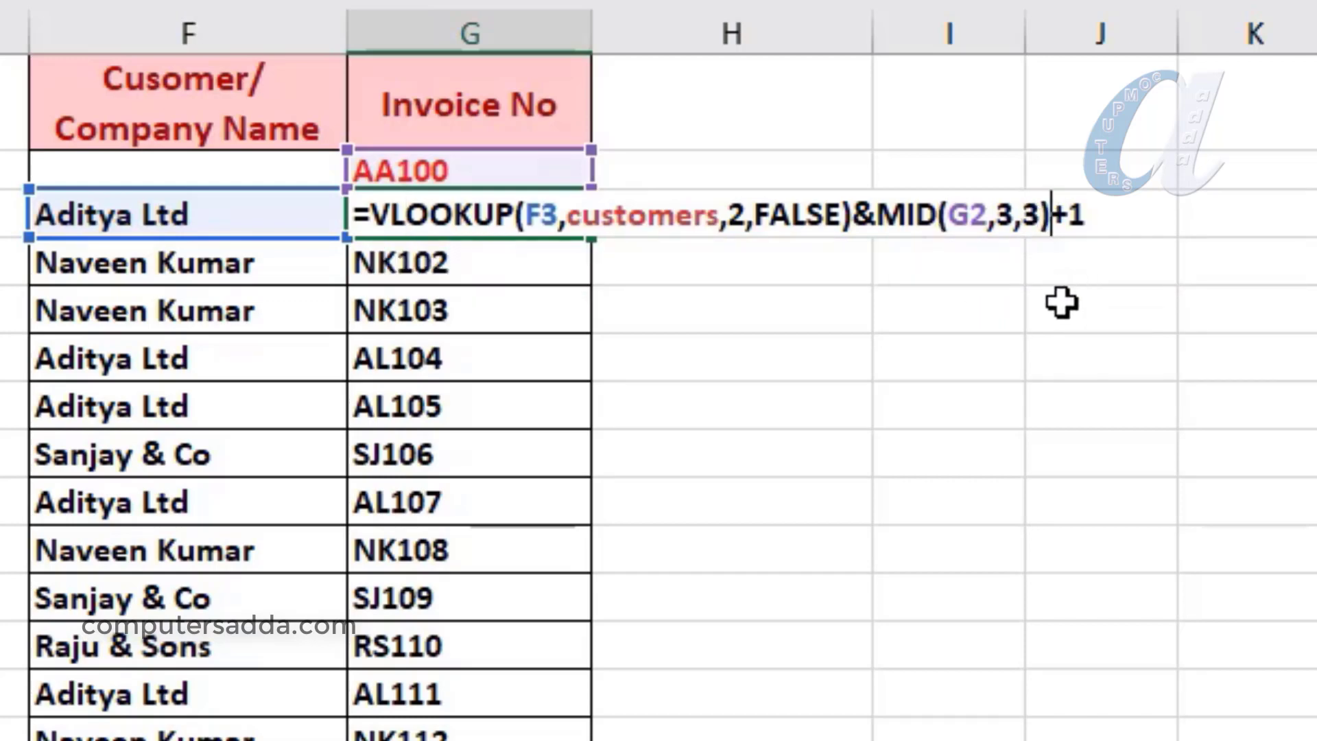
pyautogui.press('Return')
pyautogui.click(451, 214)
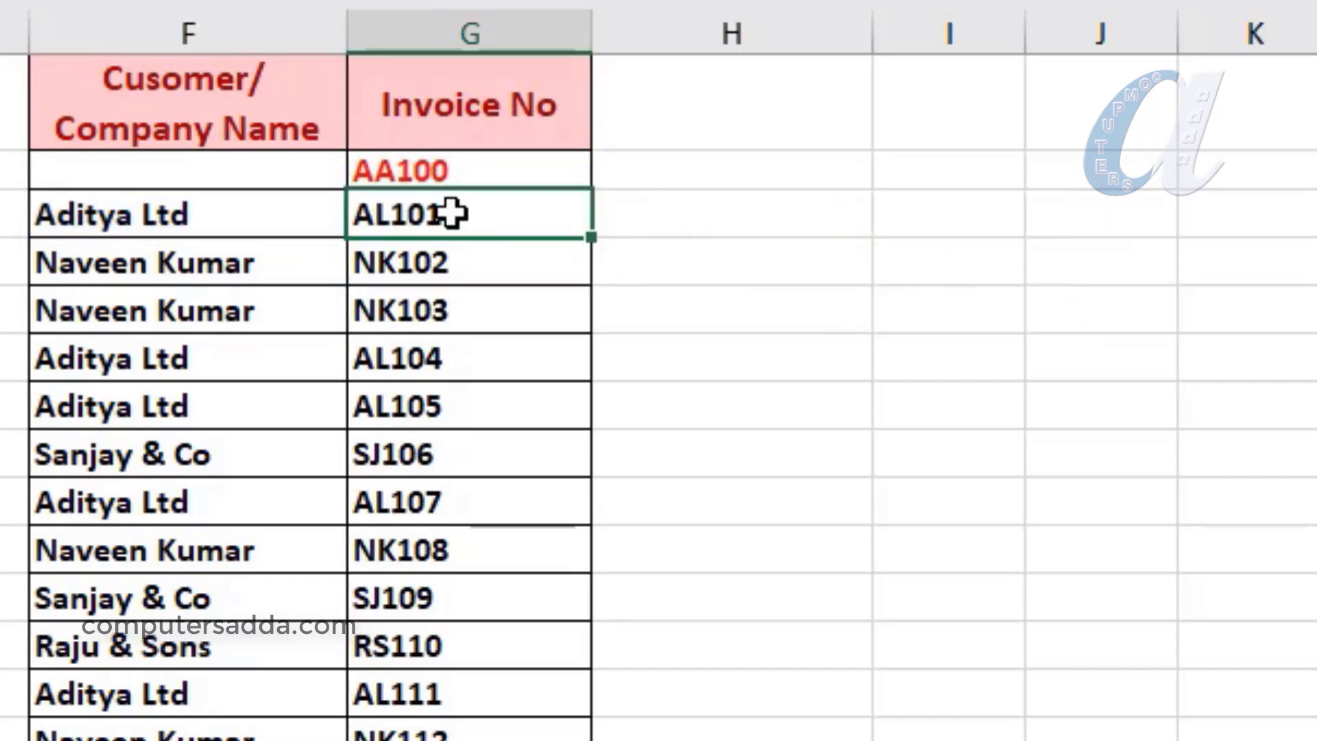
pyautogui.doubleClick(590, 238)
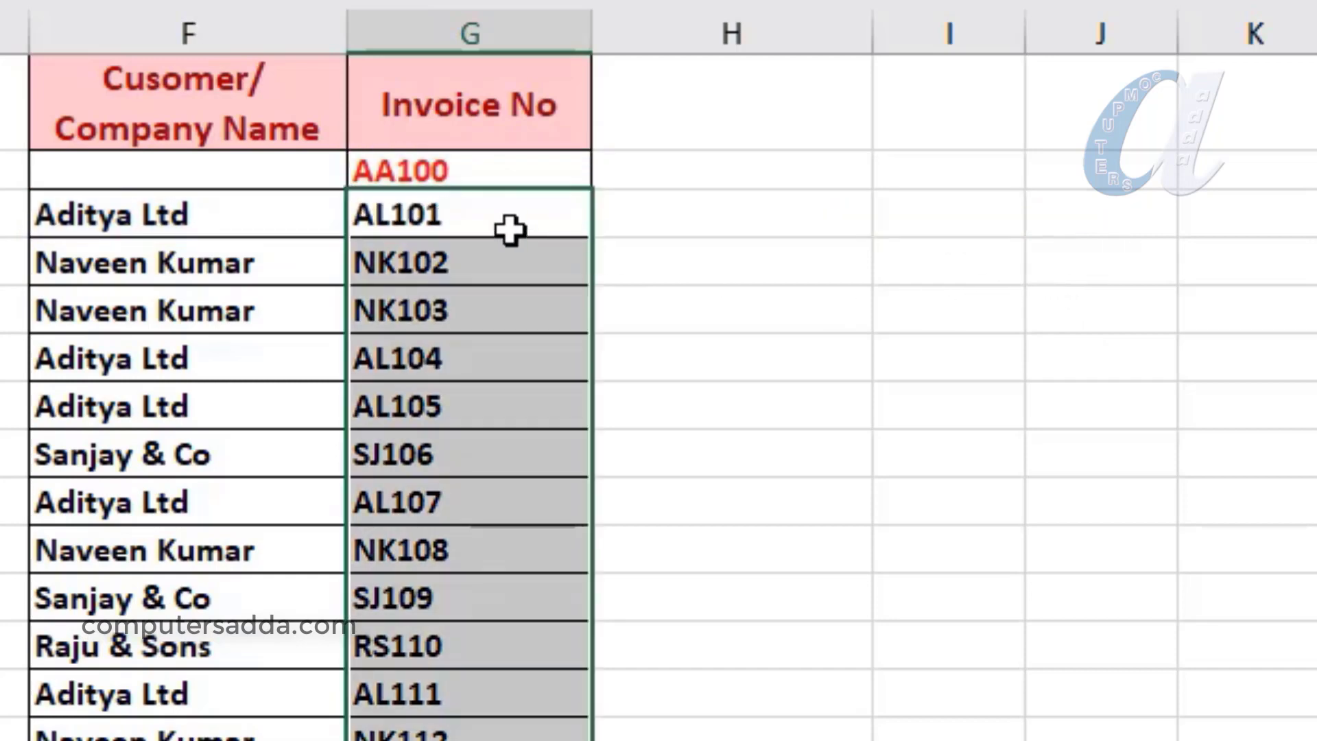
pyautogui.moveTo(473, 215); pyautogui.dragTo(484, 738)
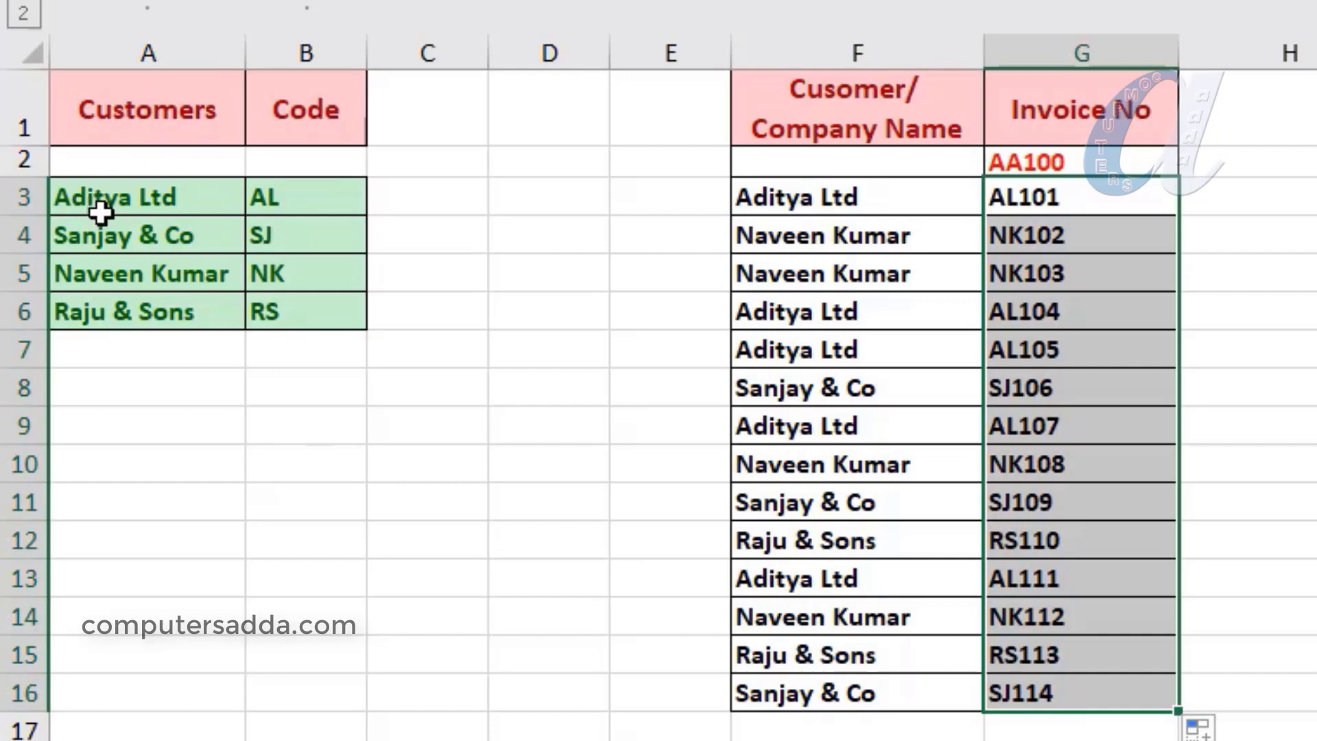
# Step: Compare the customers and codes in A3:B6 with the company names in F3:F16 and check that each code is distinct
pyautogui.moveTo(100, 214); pyautogui.dragTo(100, 302)
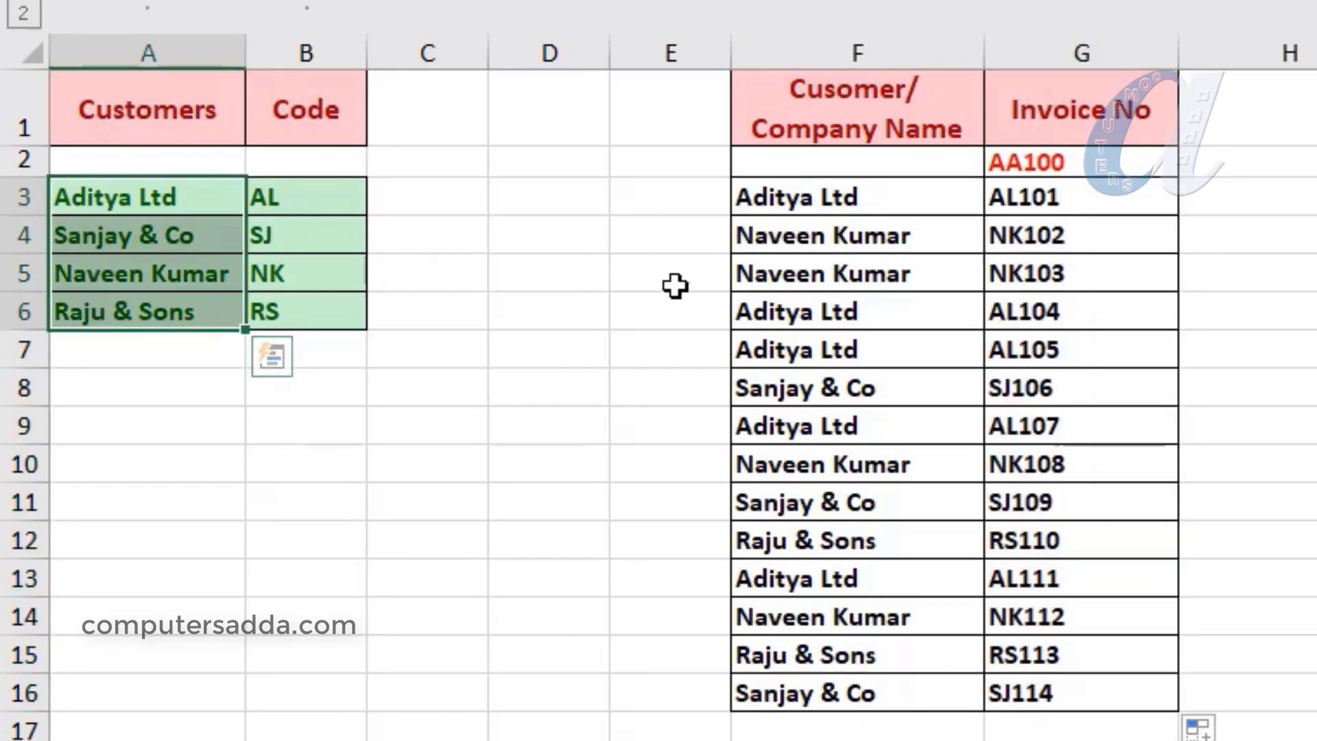
pyautogui.moveTo(794, 209); pyautogui.dragTo(788, 693)
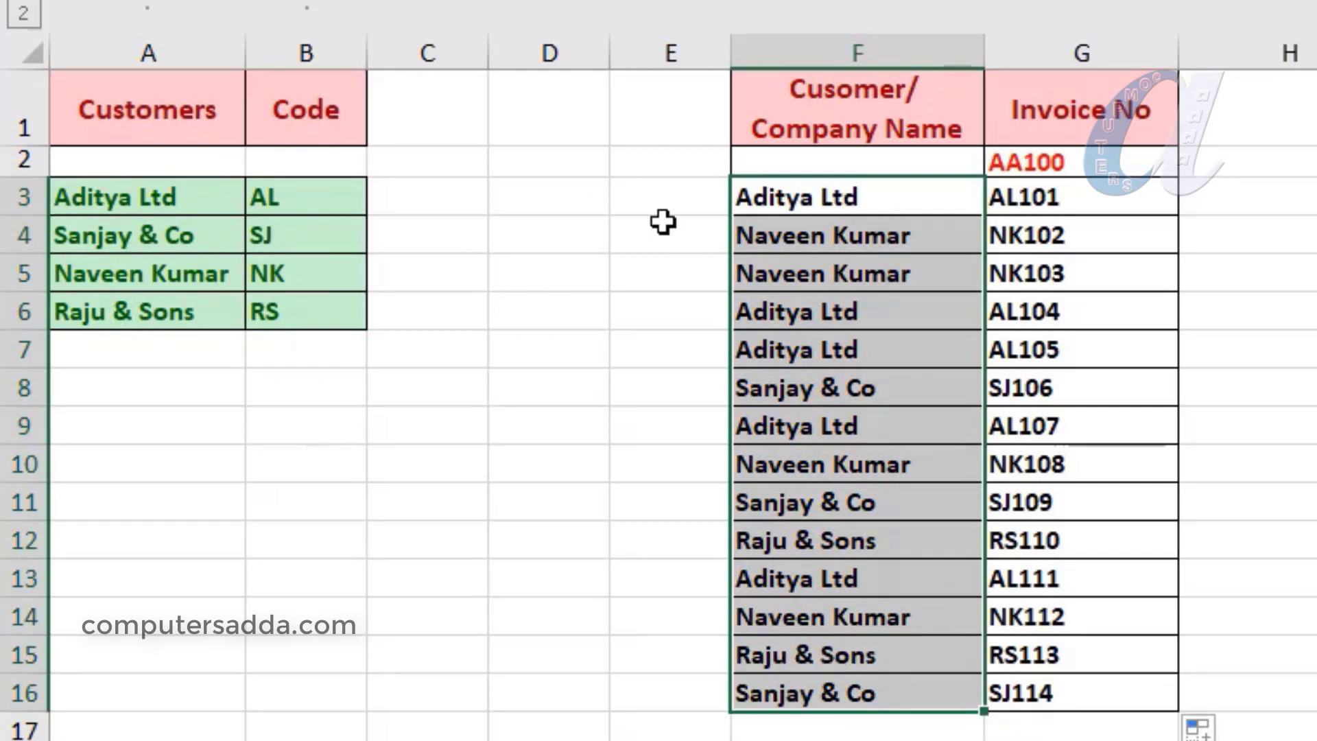
pyautogui.moveTo(135, 200); pyautogui.dragTo(138, 305)
pyautogui.moveTo(796, 208); pyautogui.dragTo(796, 699)
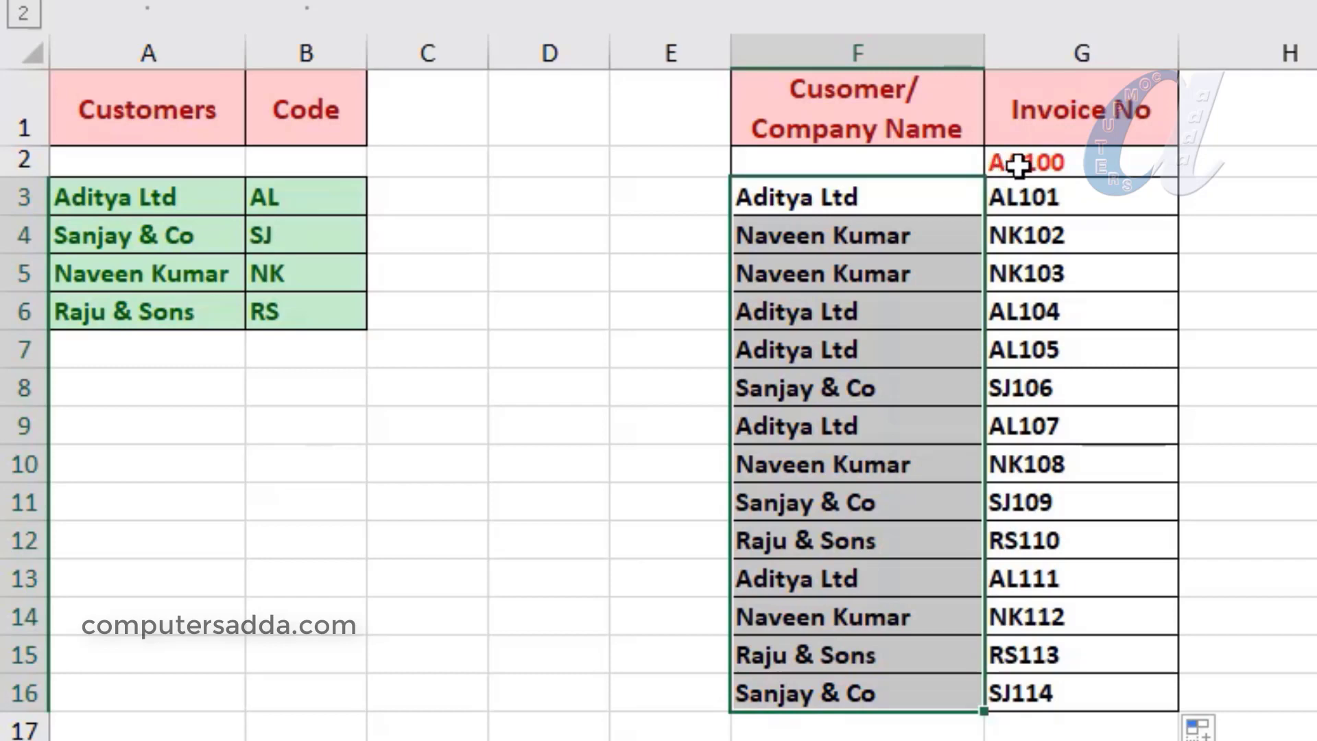
pyautogui.moveTo(273, 194); pyautogui.dragTo(282, 312)
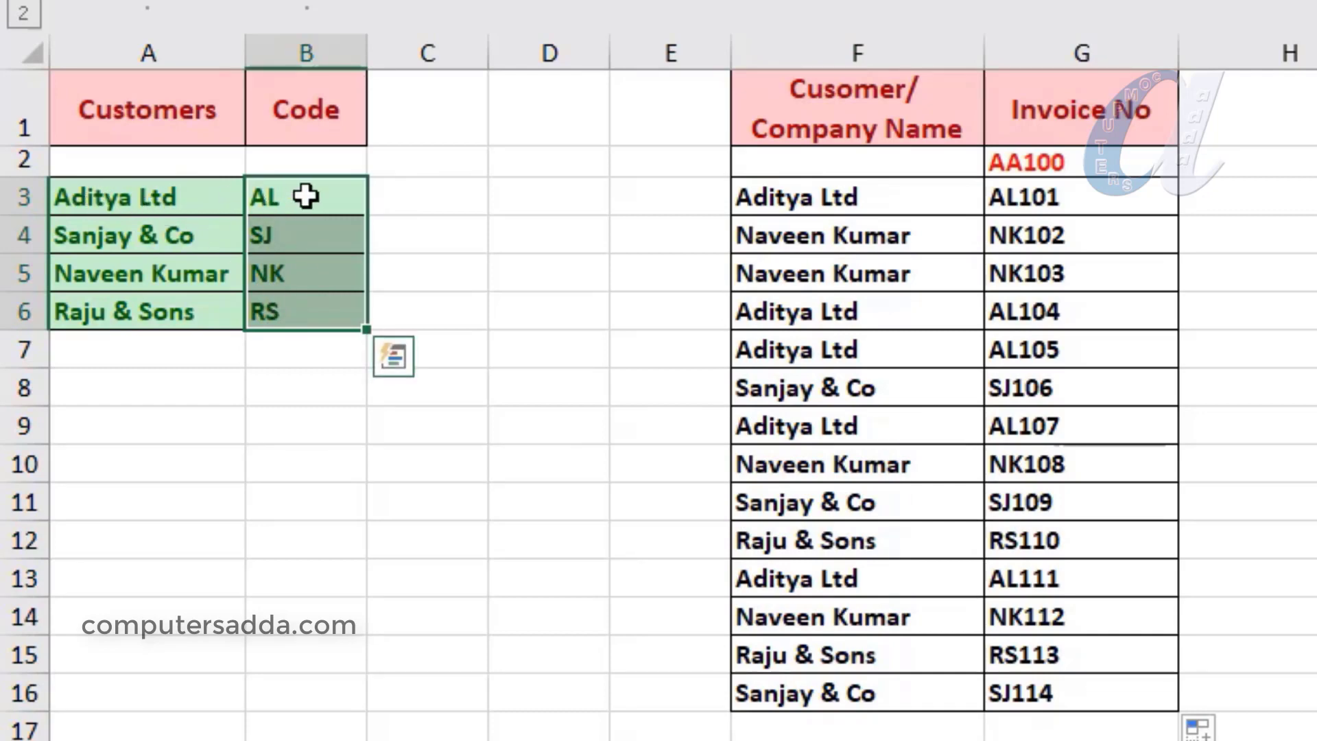
pyautogui.moveTo(308, 196); pyautogui.dragTo(309, 328)
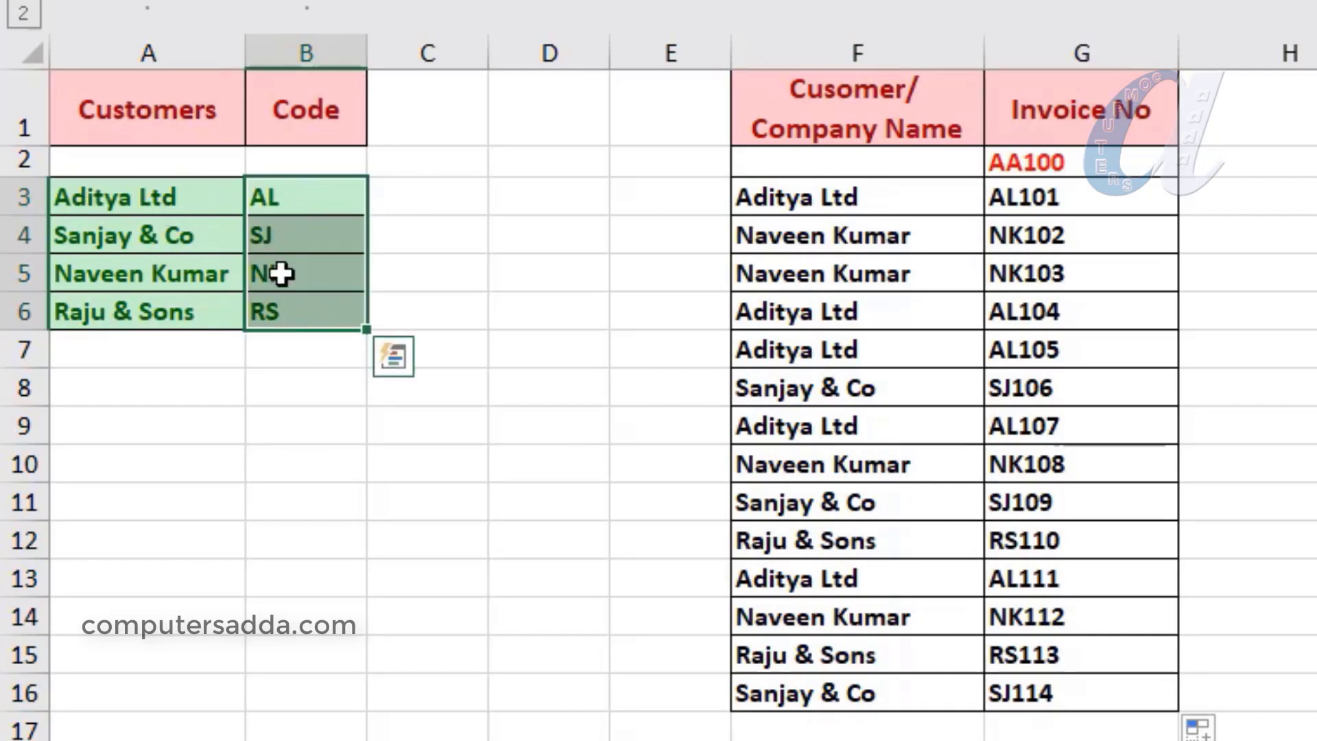
pyautogui.click(317, 235)
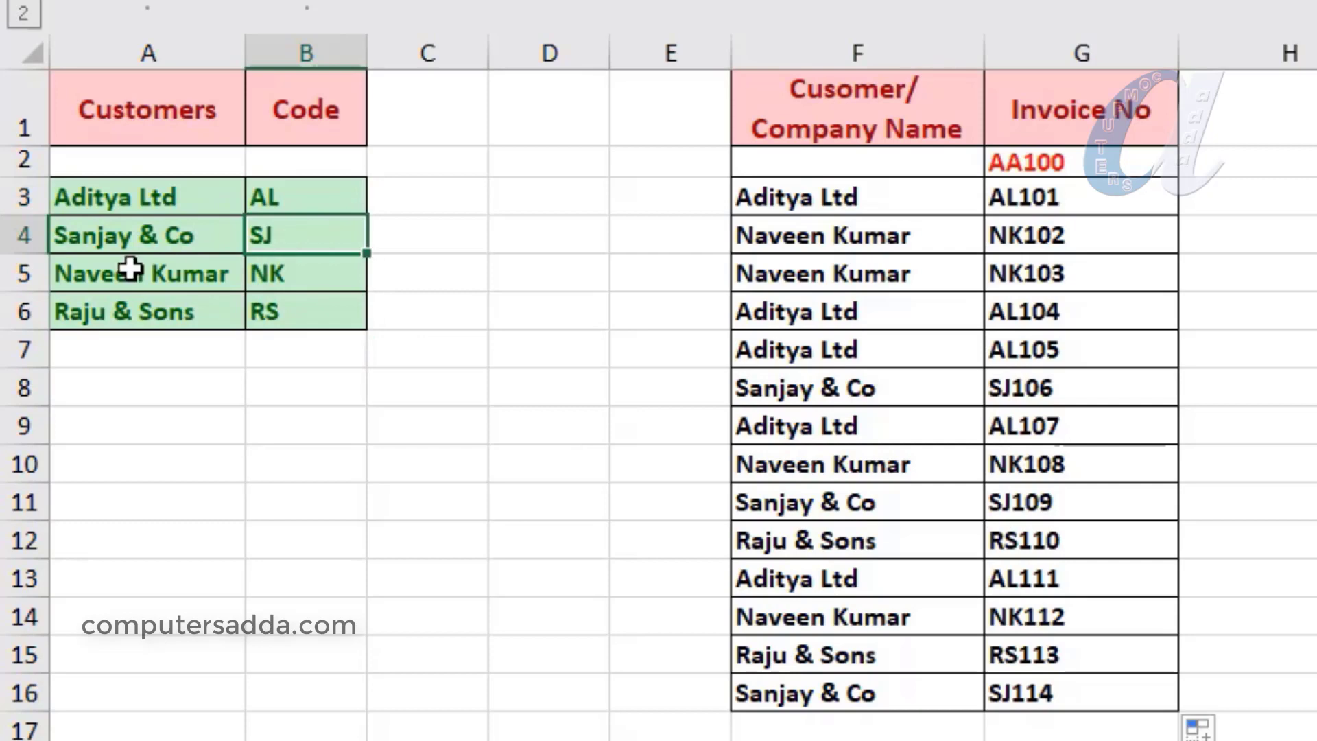
pyautogui.click(333, 276)
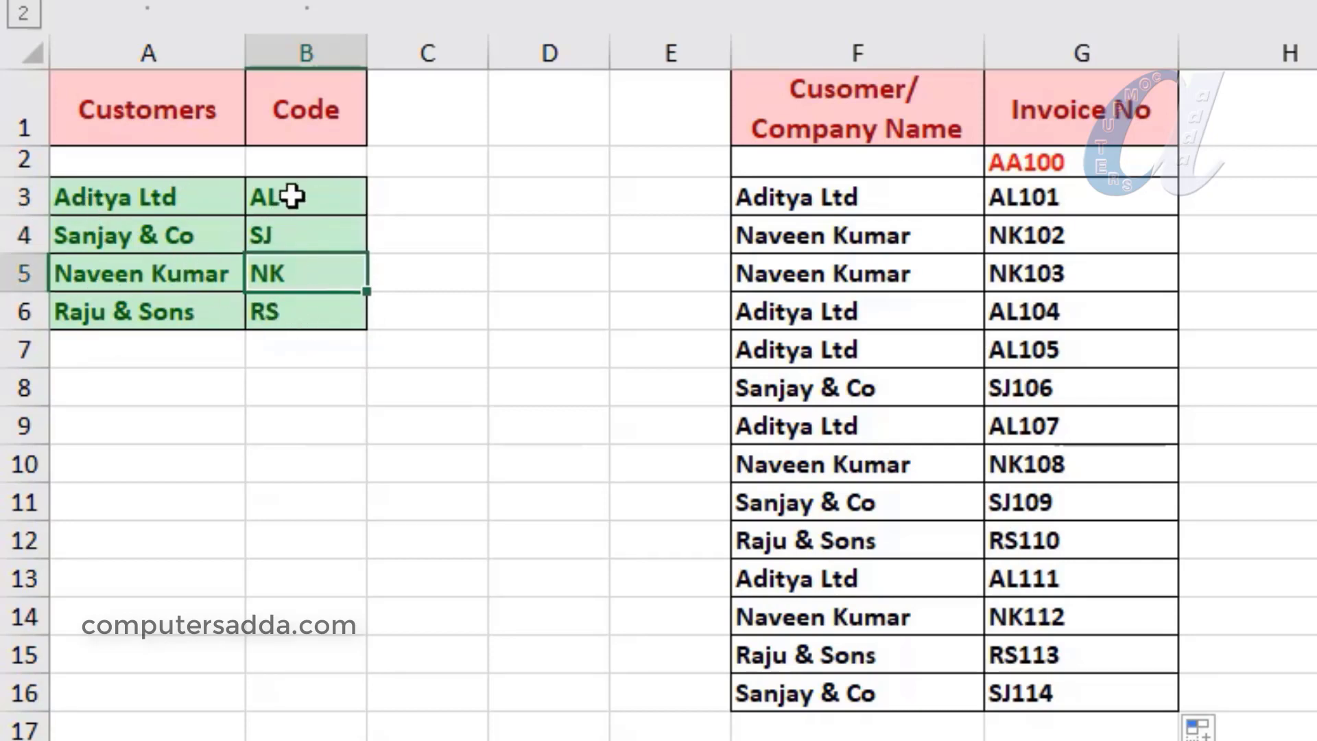
pyautogui.moveTo(309, 201); pyautogui.dragTo(298, 317)
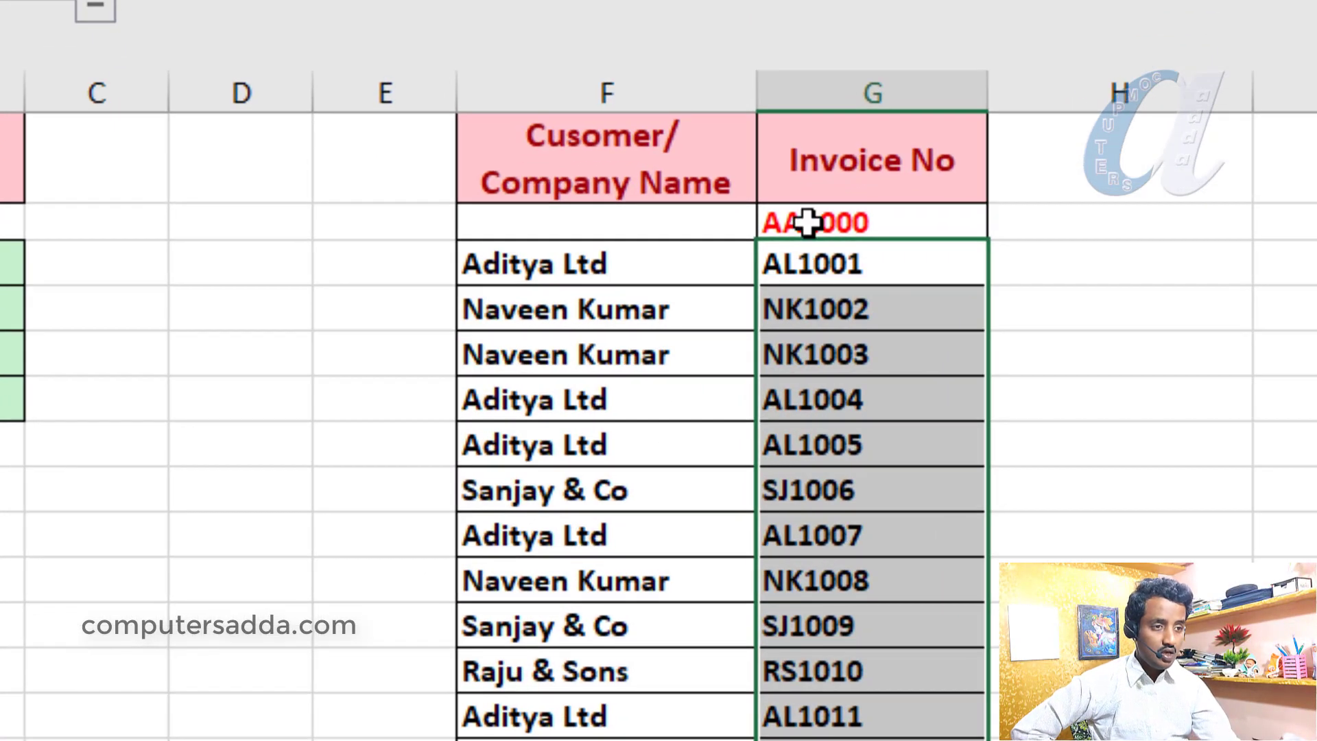
# Step: Compare the starting number in G2 with the first generated invoice number in G3
pyautogui.click(803, 222)
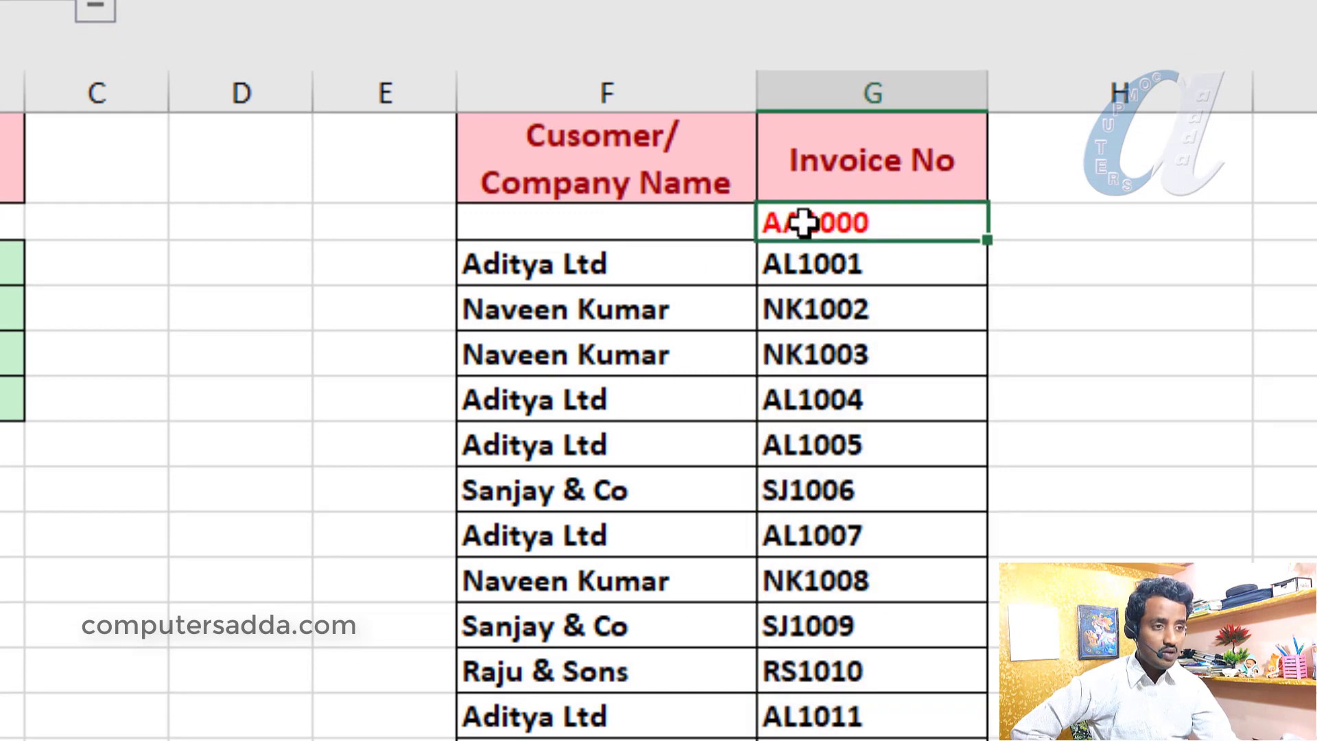
pyautogui.click(784, 261)
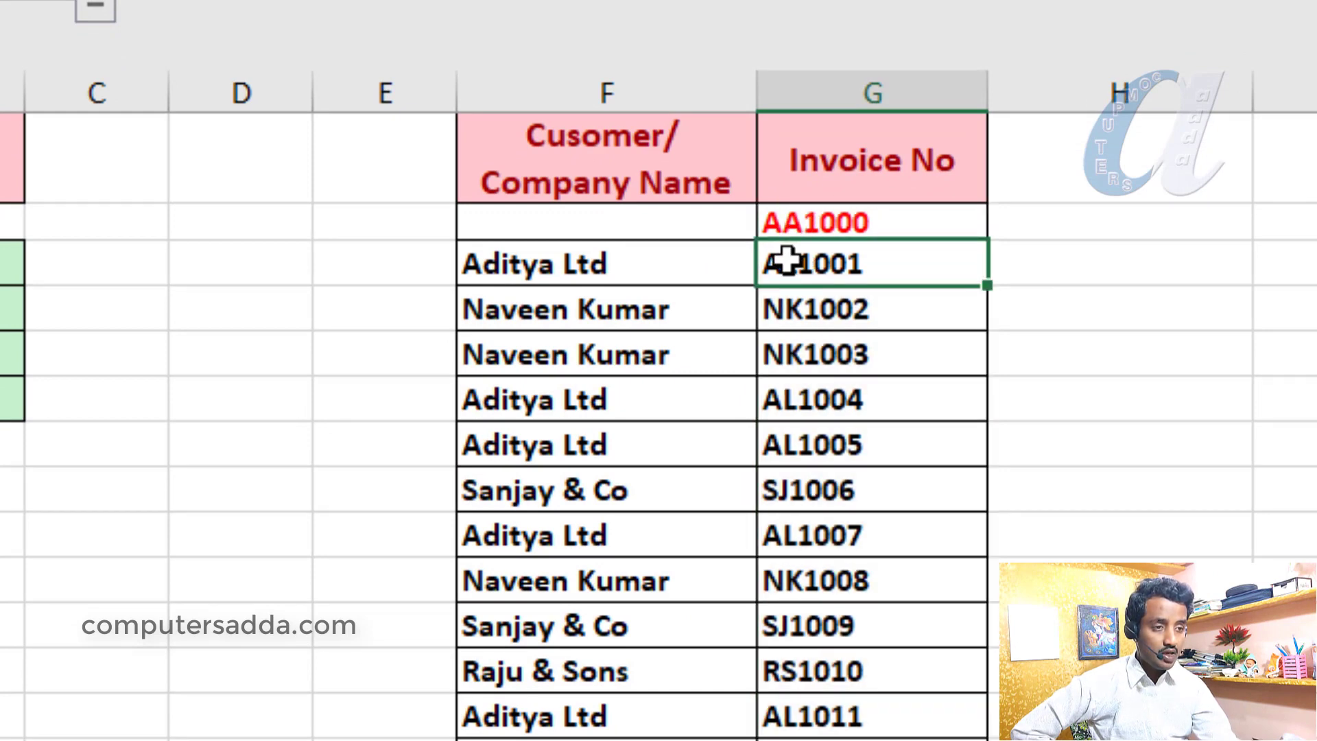
pyautogui.click(802, 223)
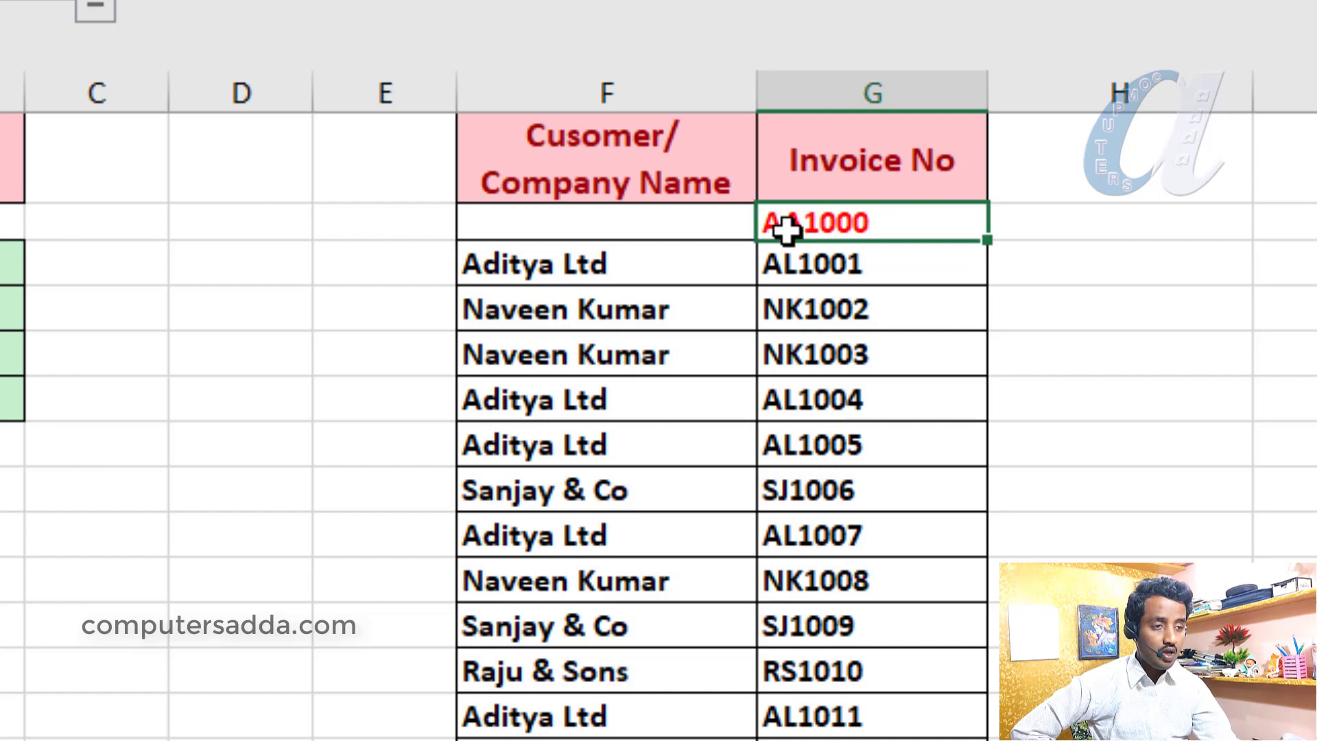